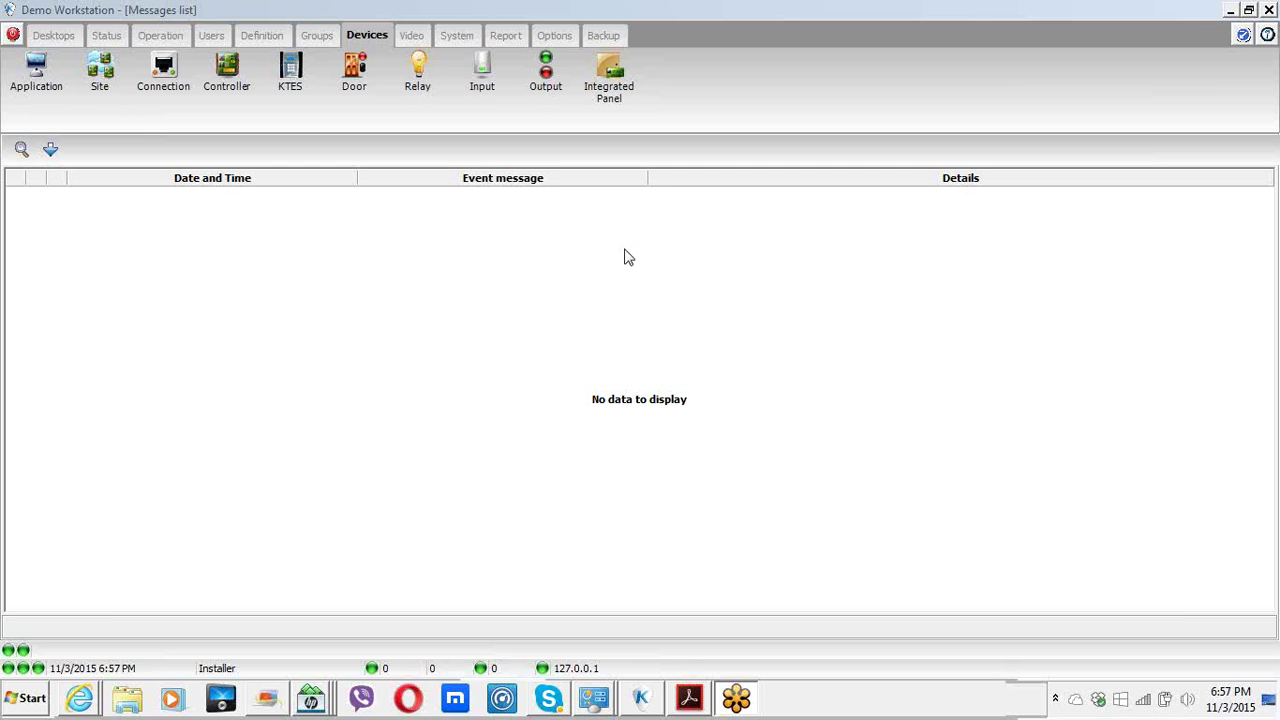
# - Inspect the KT-400 #1 and KT-300 controllers in the controller operation window, and close it
pyautogui.click(368, 38)
pyautogui.click(162, 37)
pyautogui.click(165, 72)
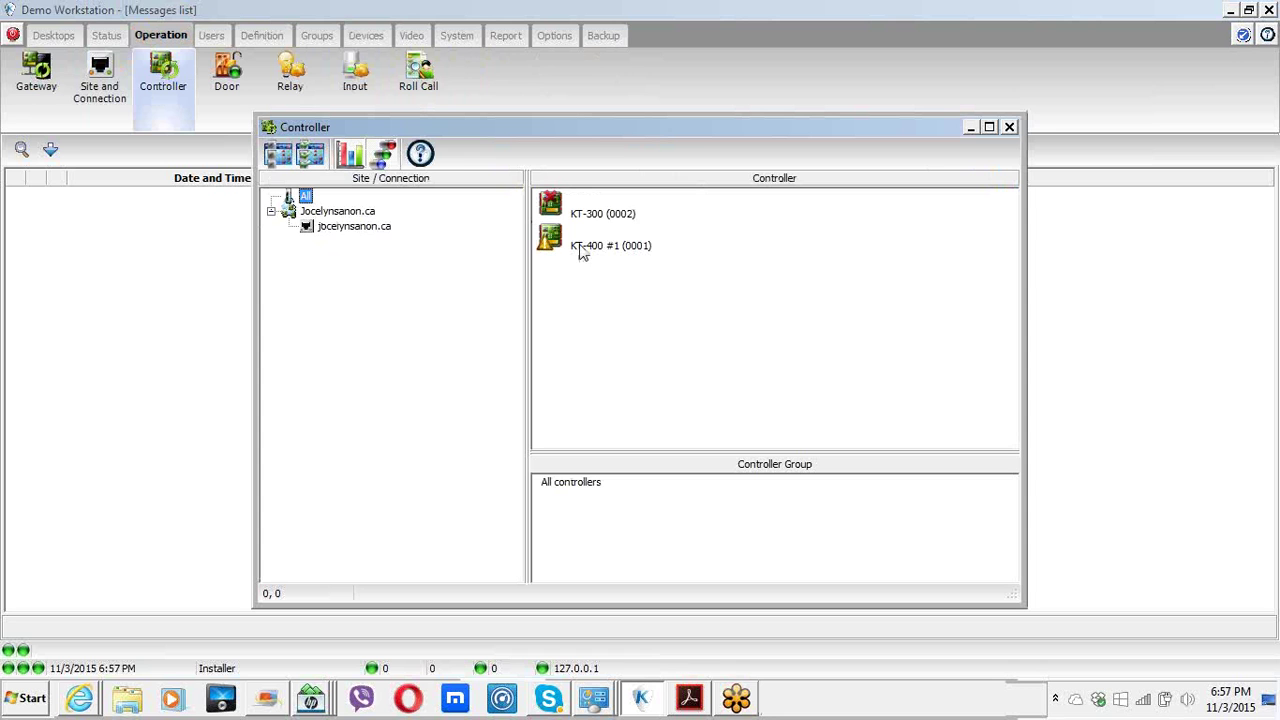
pyautogui.click(583, 248)
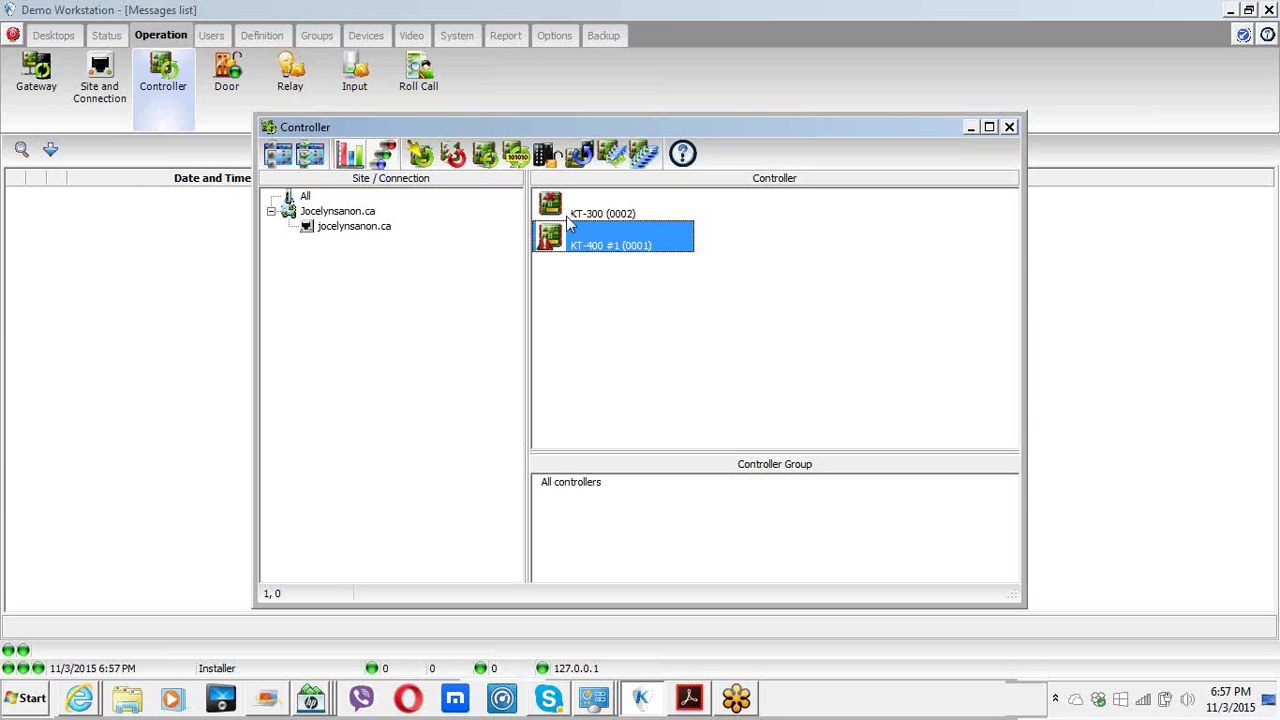
pyautogui.click(566, 210)
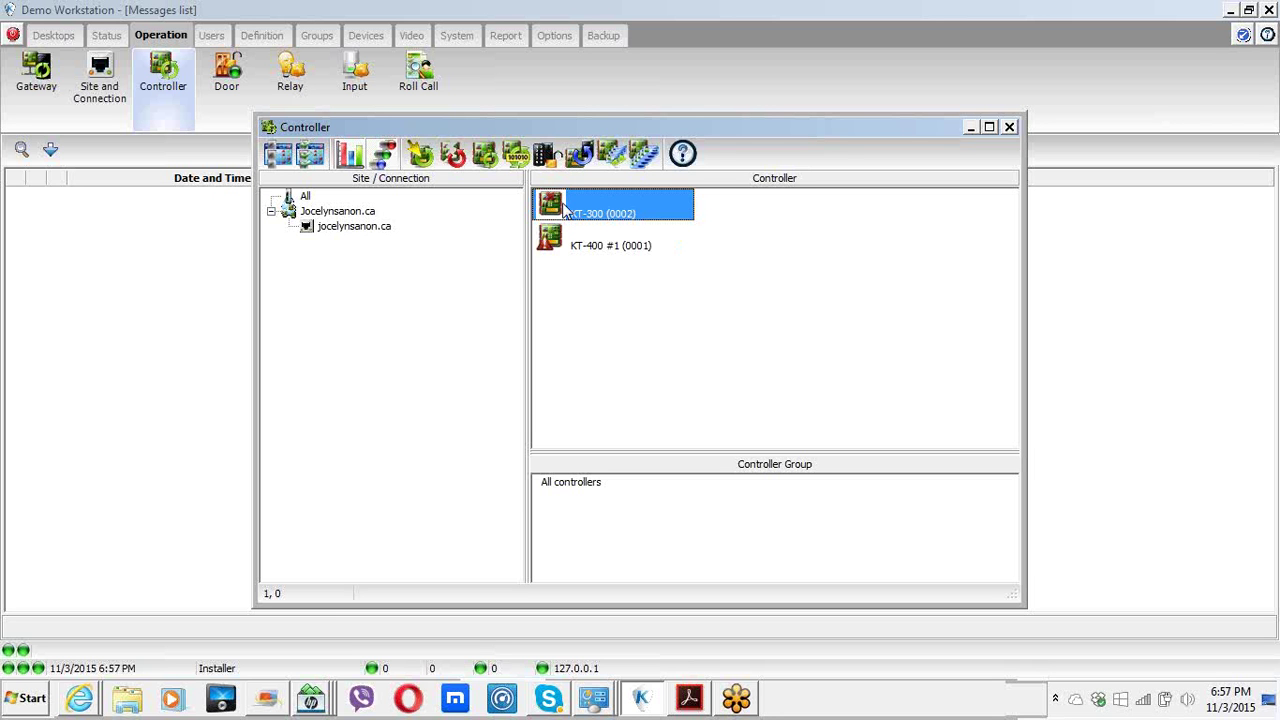
pyautogui.moveTo(832, 128); pyautogui.dragTo(726, 124)
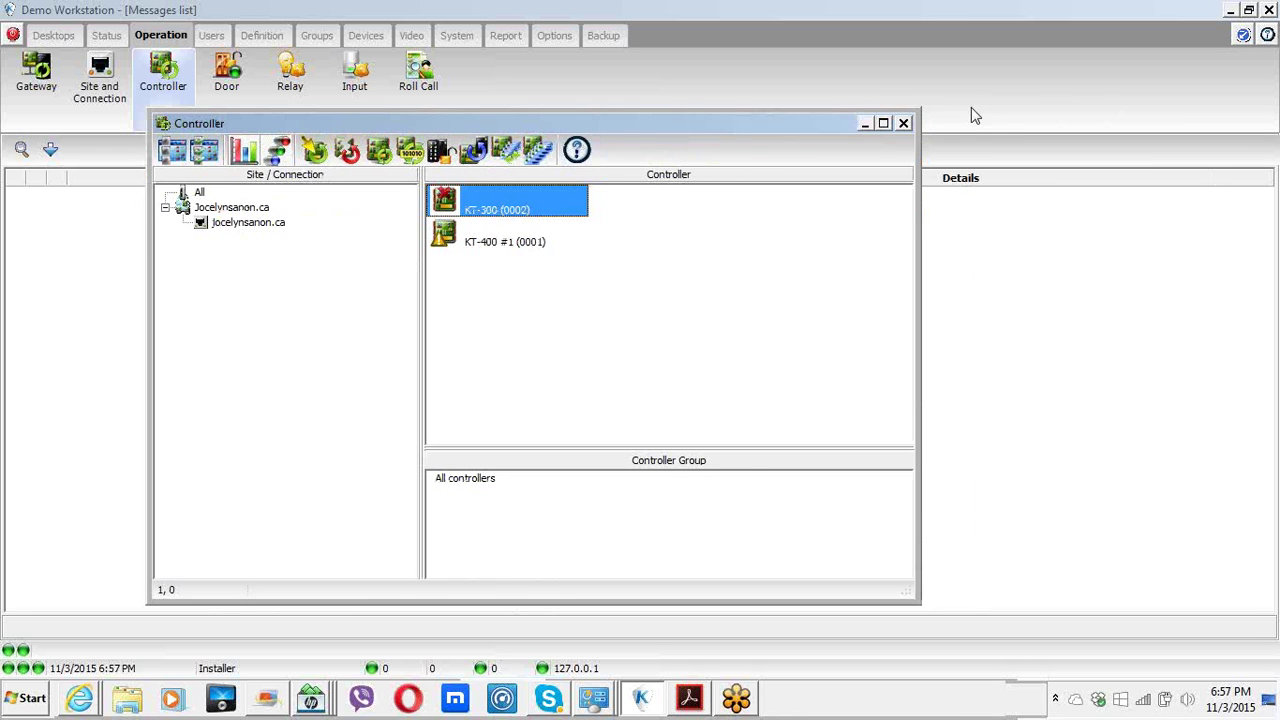
pyautogui.click(903, 123)
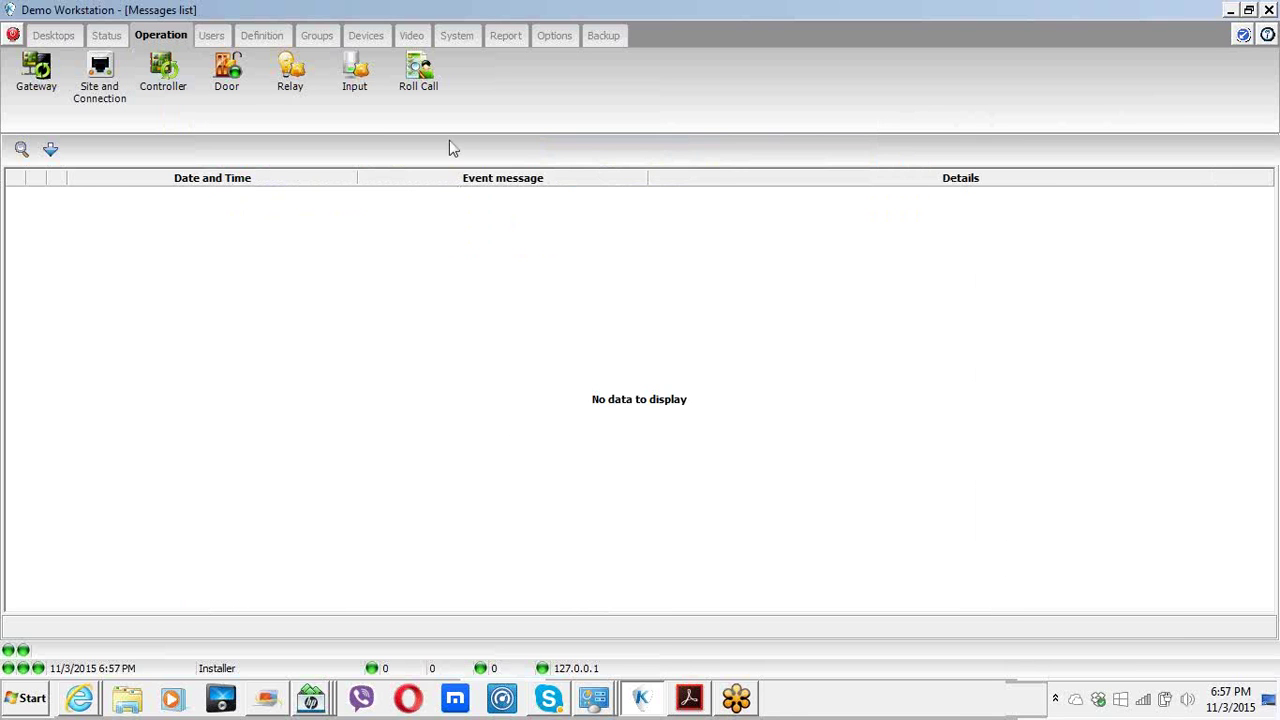
# - Open the controller device configuration with the site and connection filters shown, and display the KT-300 controller under the available connection
pyautogui.click(368, 35)
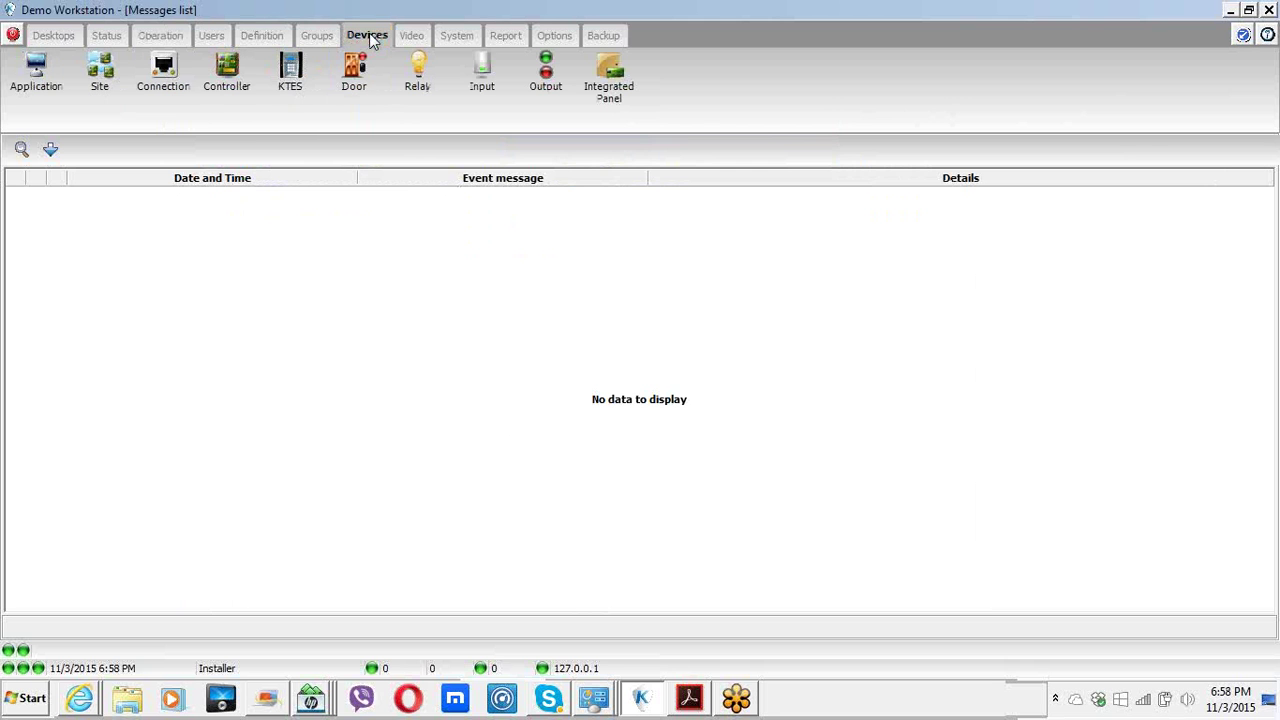
pyautogui.click(238, 72)
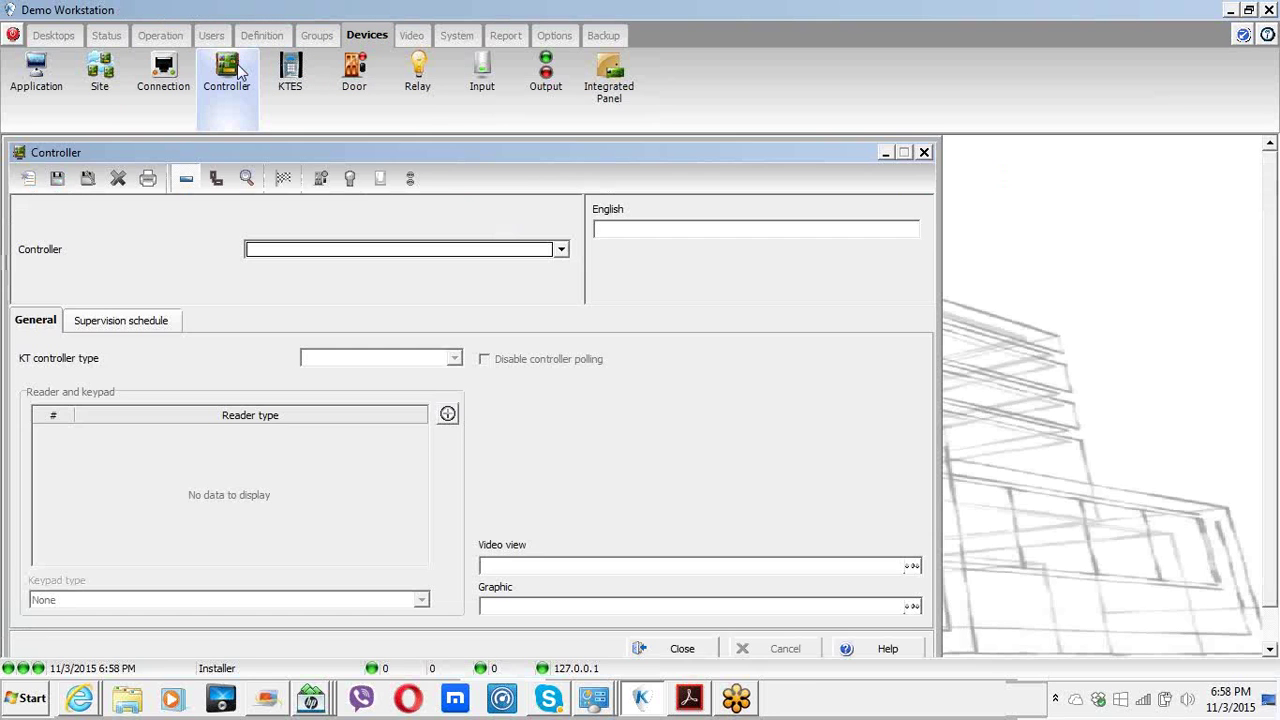
pyautogui.click(185, 178)
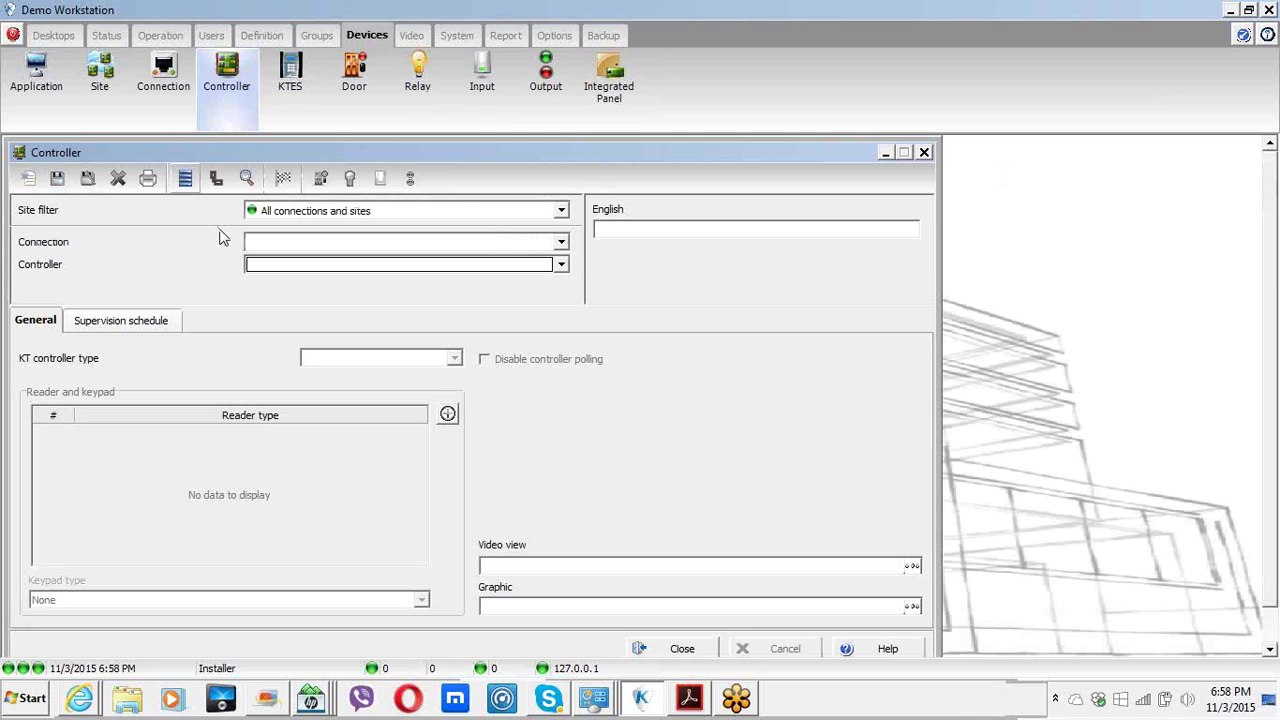
pyautogui.click(267, 245)
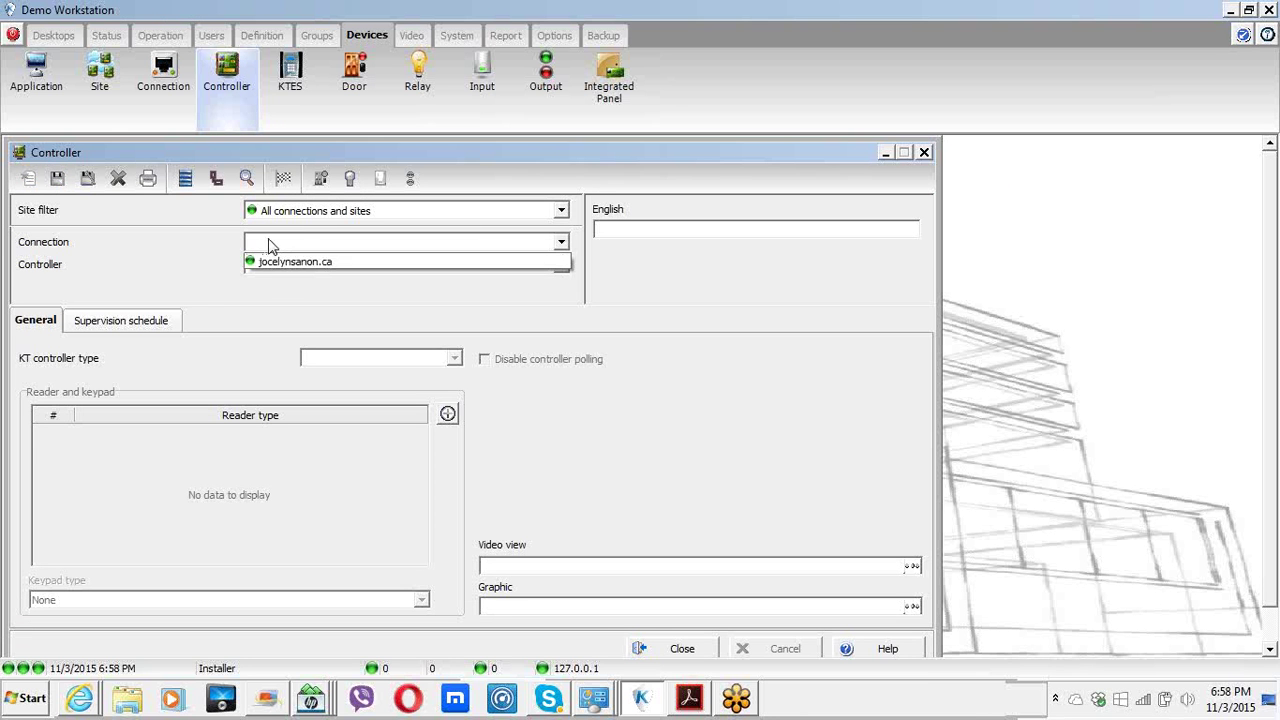
pyautogui.click(270, 263)
pyautogui.click(270, 268)
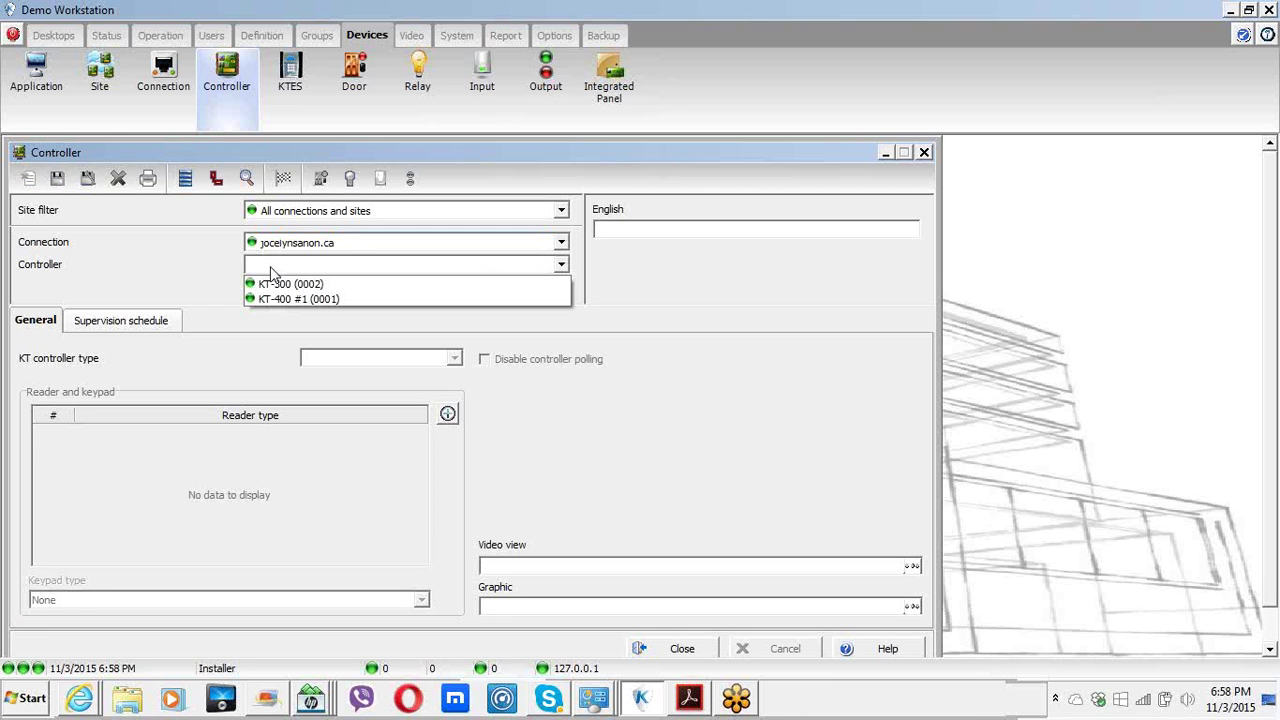
pyautogui.click(275, 282)
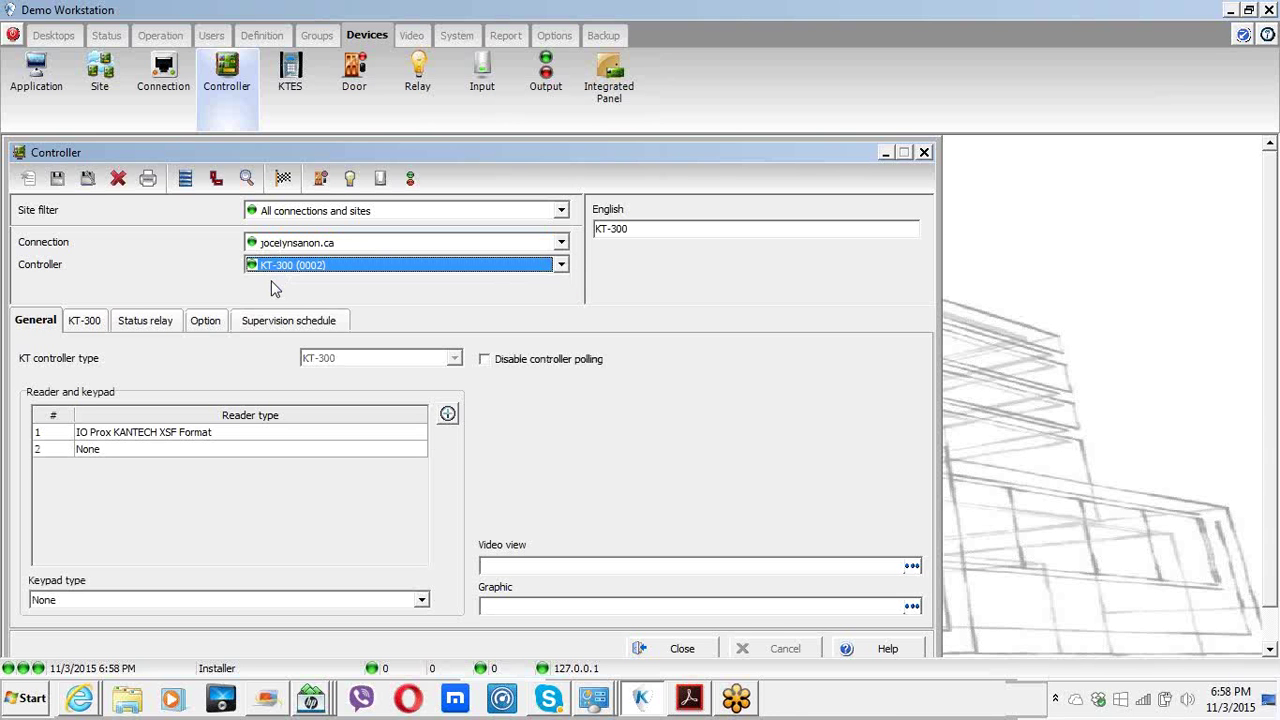
# - Display the KT-400 #1 controller's configuration, close the controller window, and maximize the messages list
pyautogui.click(273, 267)
pyautogui.click(276, 300)
pyautogui.click(665, 650)
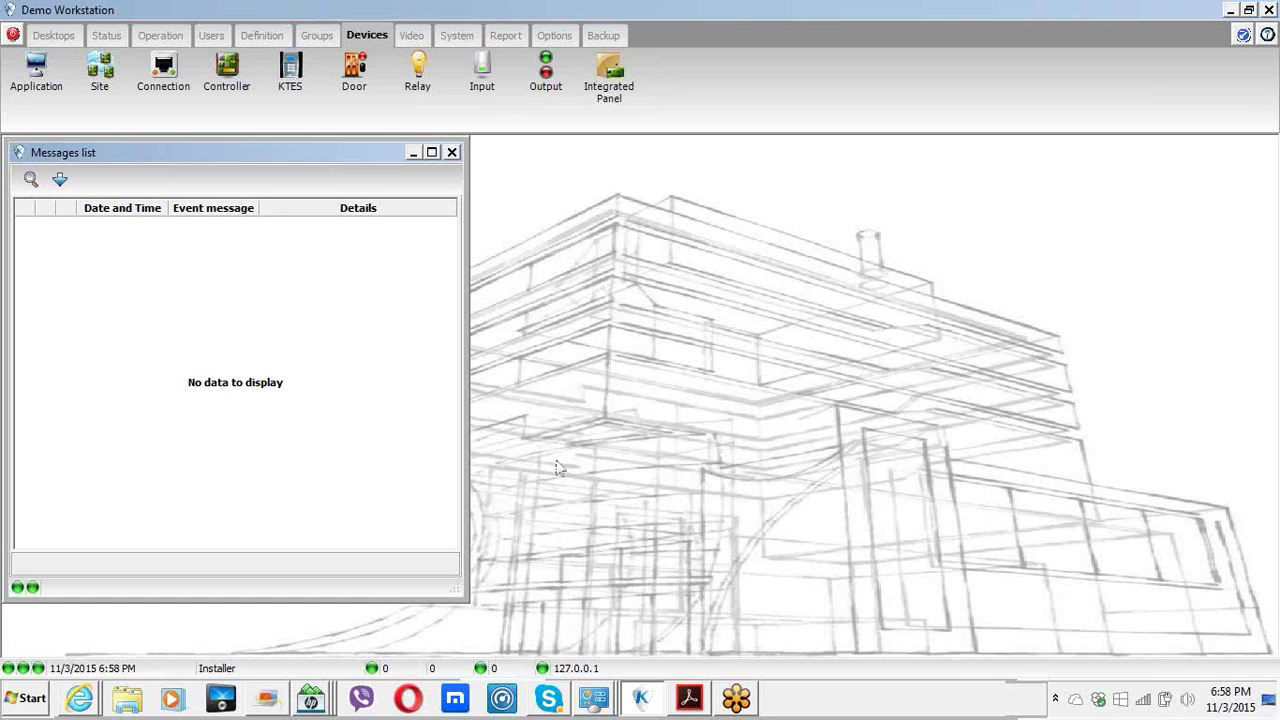
pyautogui.click(432, 153)
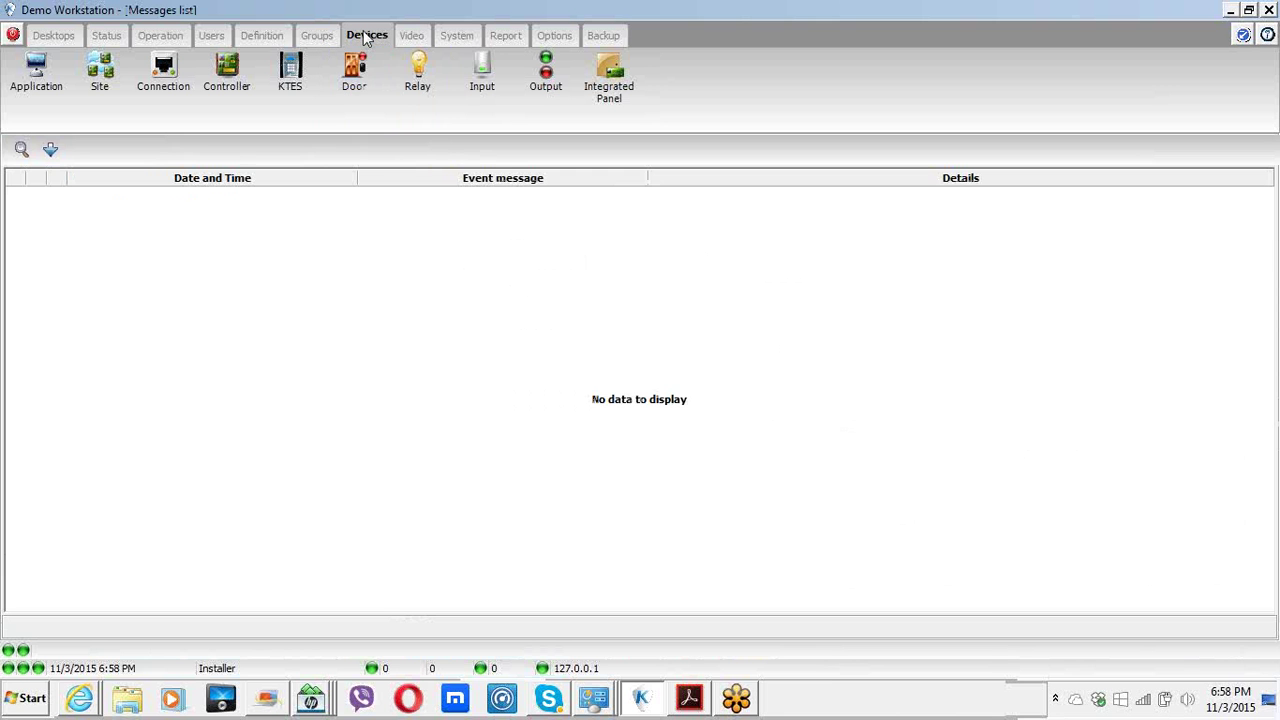
# - Open the door configuration and display the Main Entrance door of the KT-400 #1 controller
pyautogui.click(360, 70)
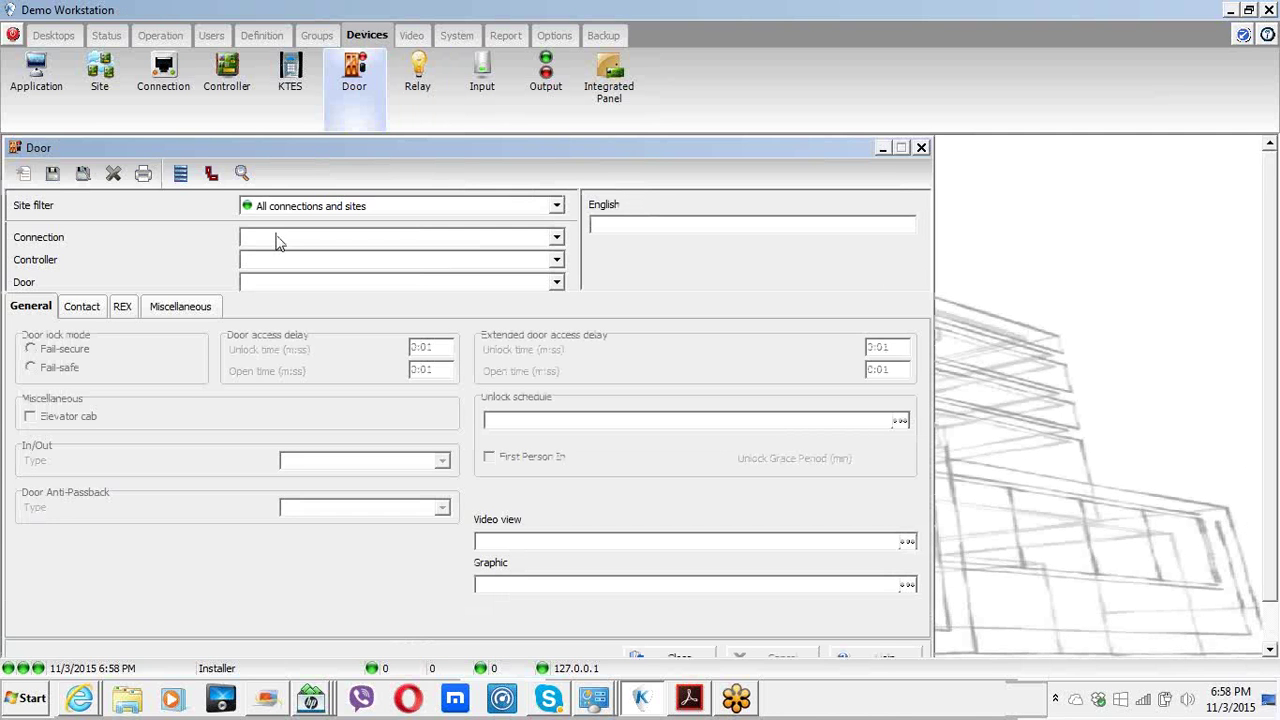
pyautogui.click(277, 238)
pyautogui.click(272, 257)
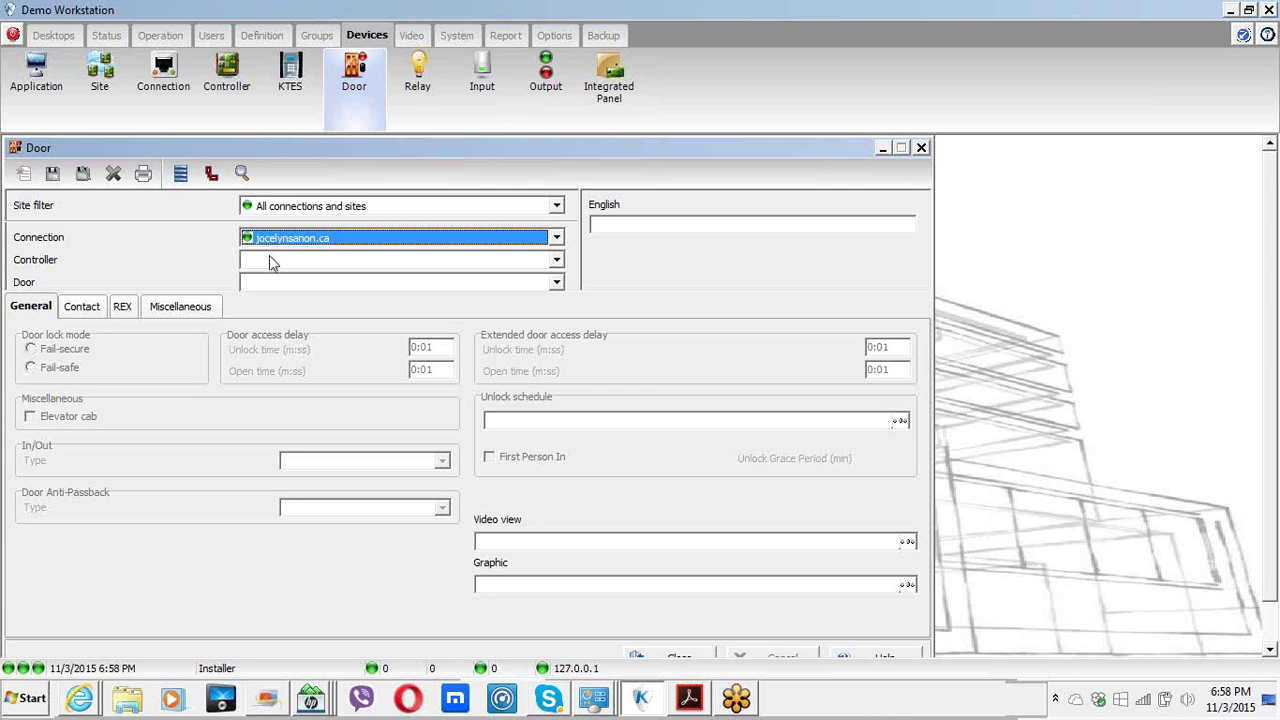
pyautogui.click(272, 262)
pyautogui.click(269, 287)
pyautogui.click(269, 285)
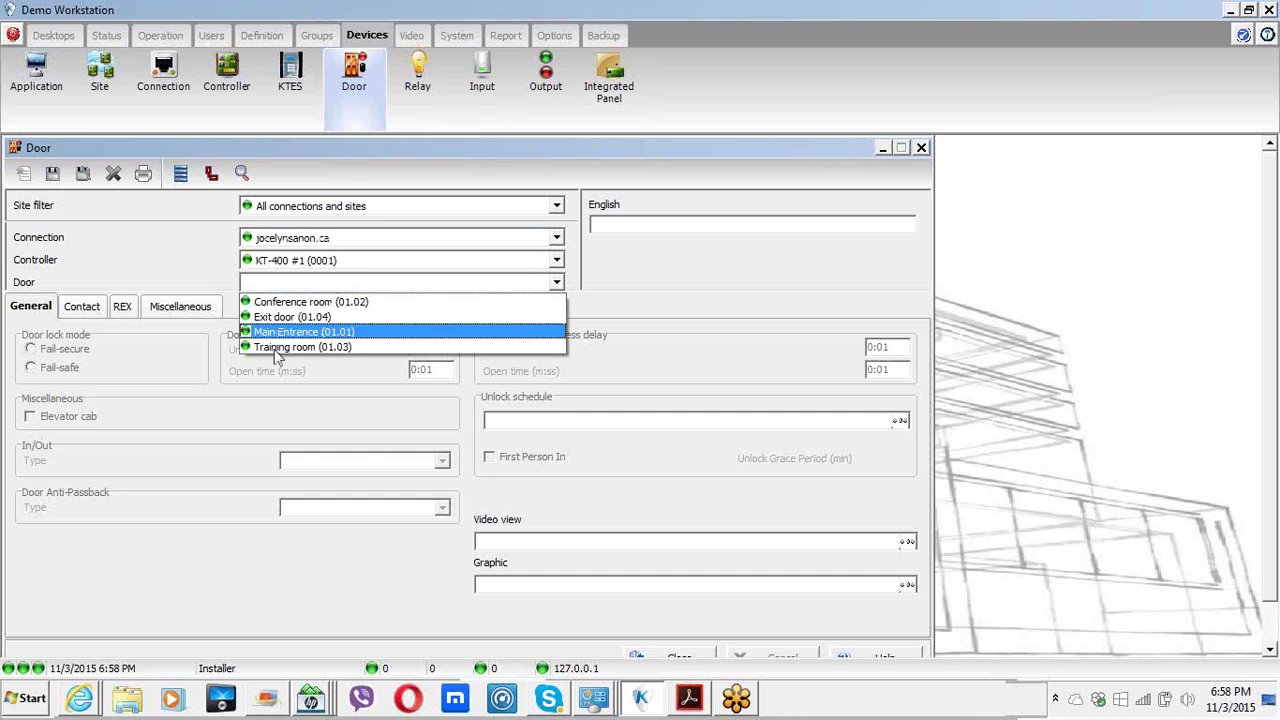
pyautogui.click(277, 332)
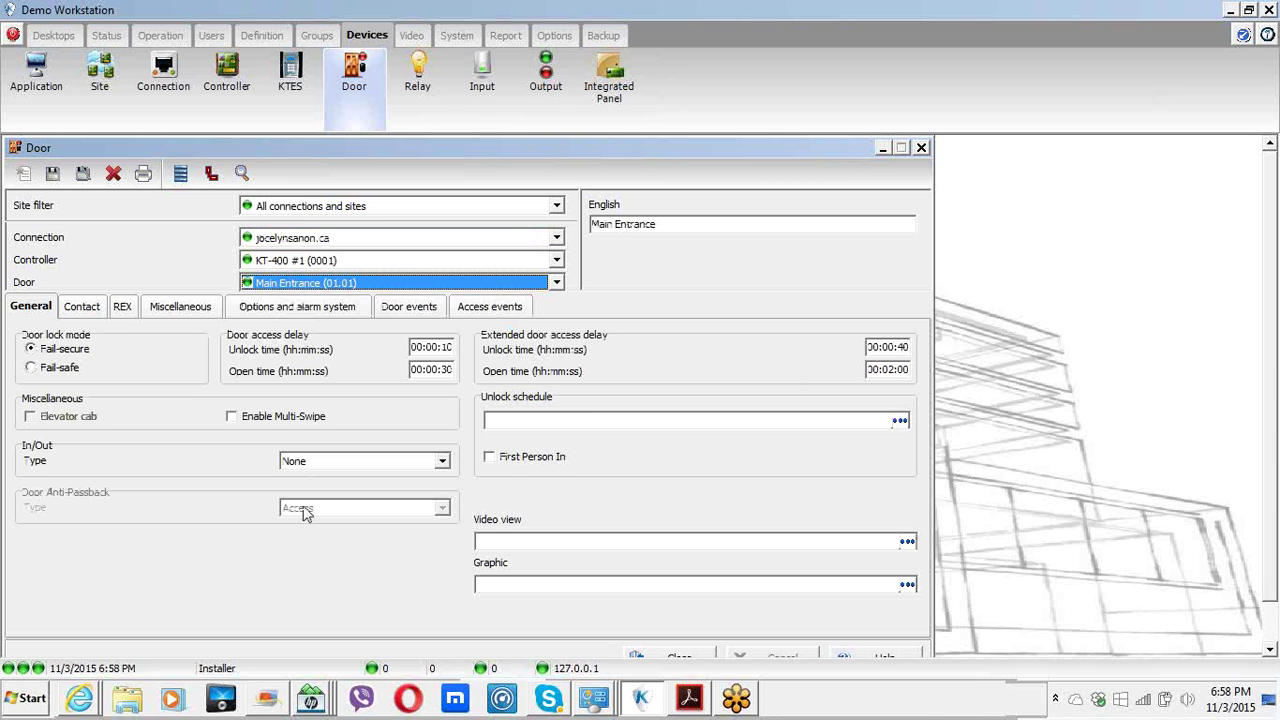
# - Check the anti-passback type setting of KT-300 Door #1 on the KT-300 controller, and close the door configuration
pyautogui.click(297, 262)
pyautogui.click(287, 280)
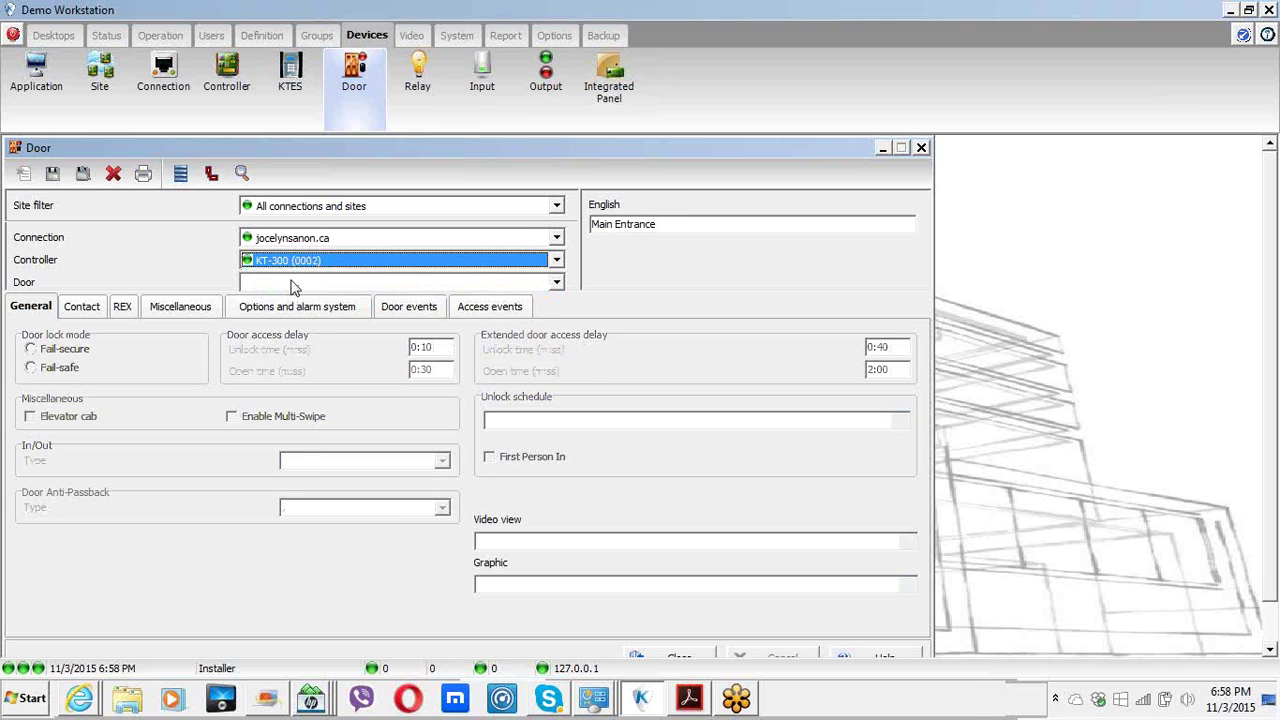
pyautogui.click(293, 283)
pyautogui.click(293, 297)
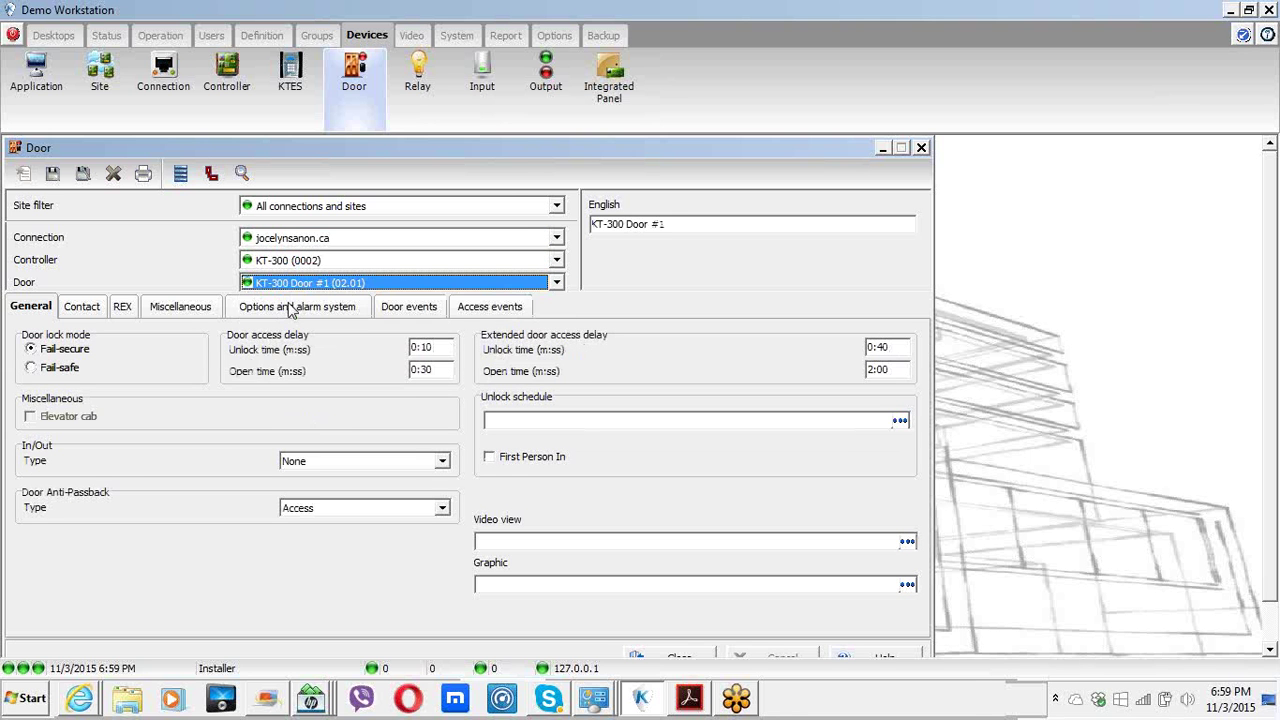
pyautogui.click(312, 510)
pyautogui.click(312, 510)
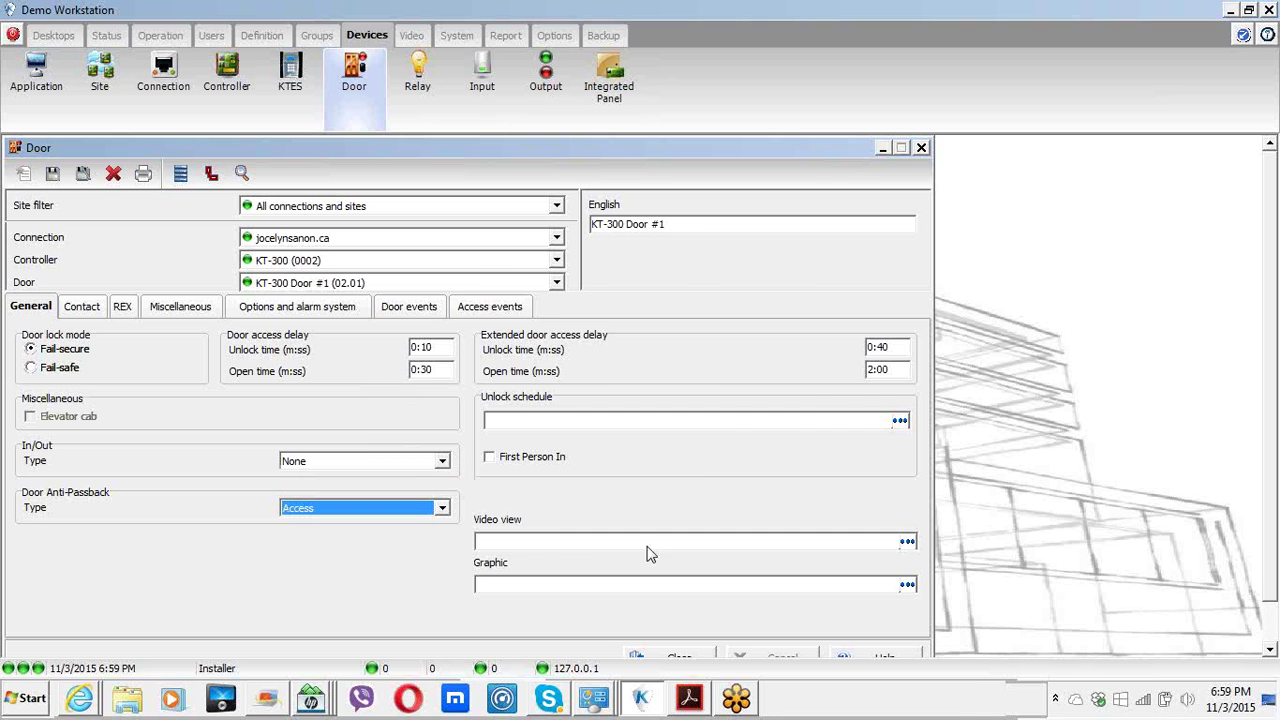
pyautogui.click(674, 659)
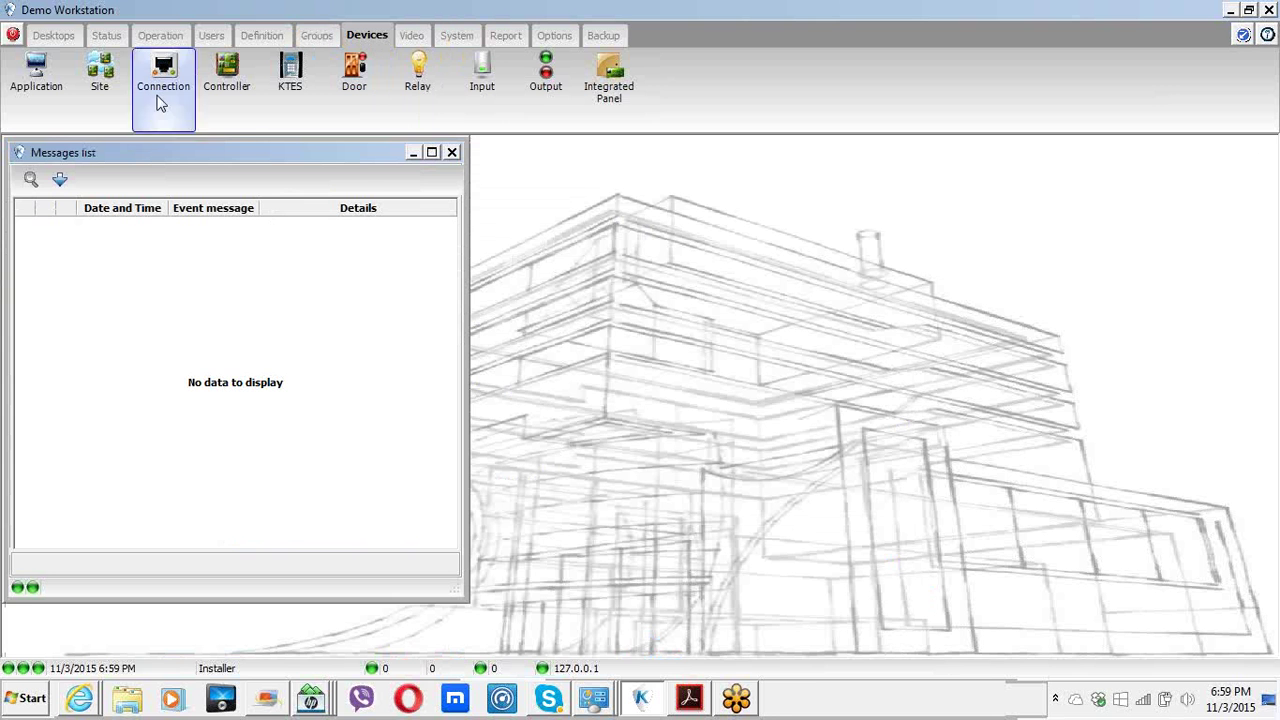
# - Open the option settings of the KT-400 #1 controller in the controller device configuration
pyautogui.click(232, 86)
pyautogui.click(282, 246)
pyautogui.click(280, 263)
pyautogui.click(280, 265)
pyautogui.click(277, 299)
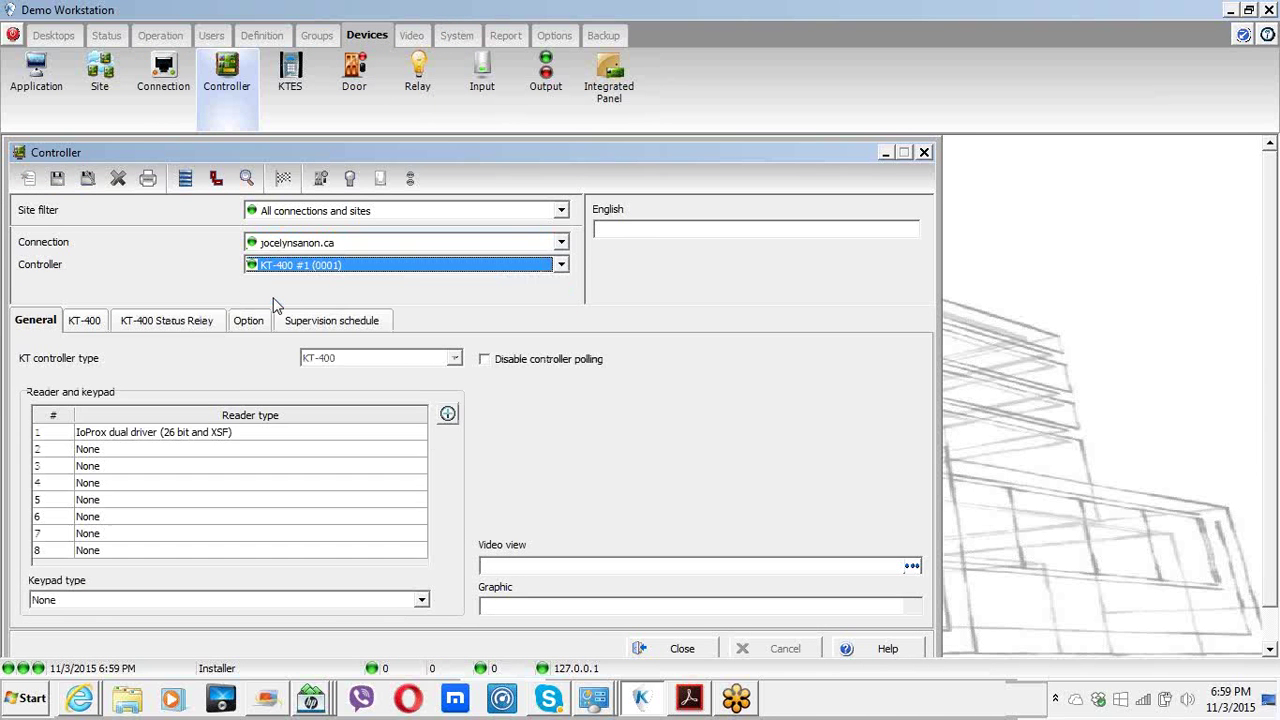
pyautogui.click(260, 321)
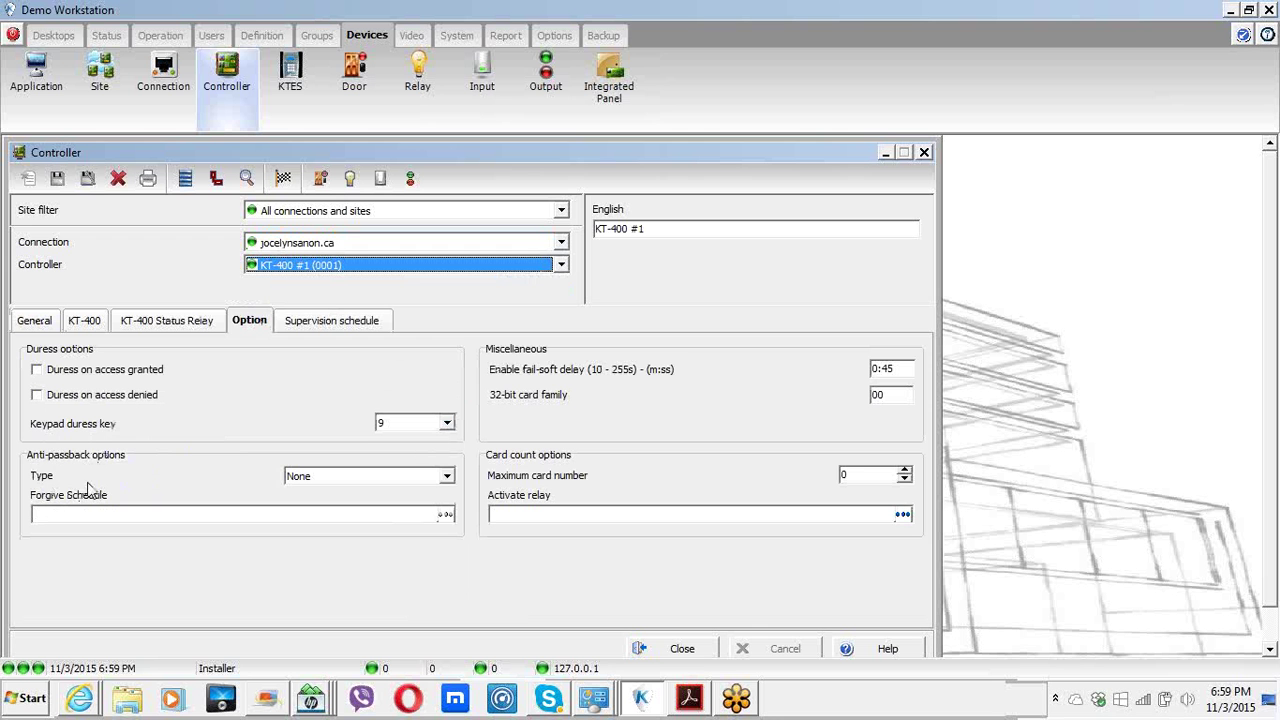
# - Try Soft anti-passback as the controller's anti-passback type, and set it to Hard anti-passback instead
pyautogui.click(297, 478)
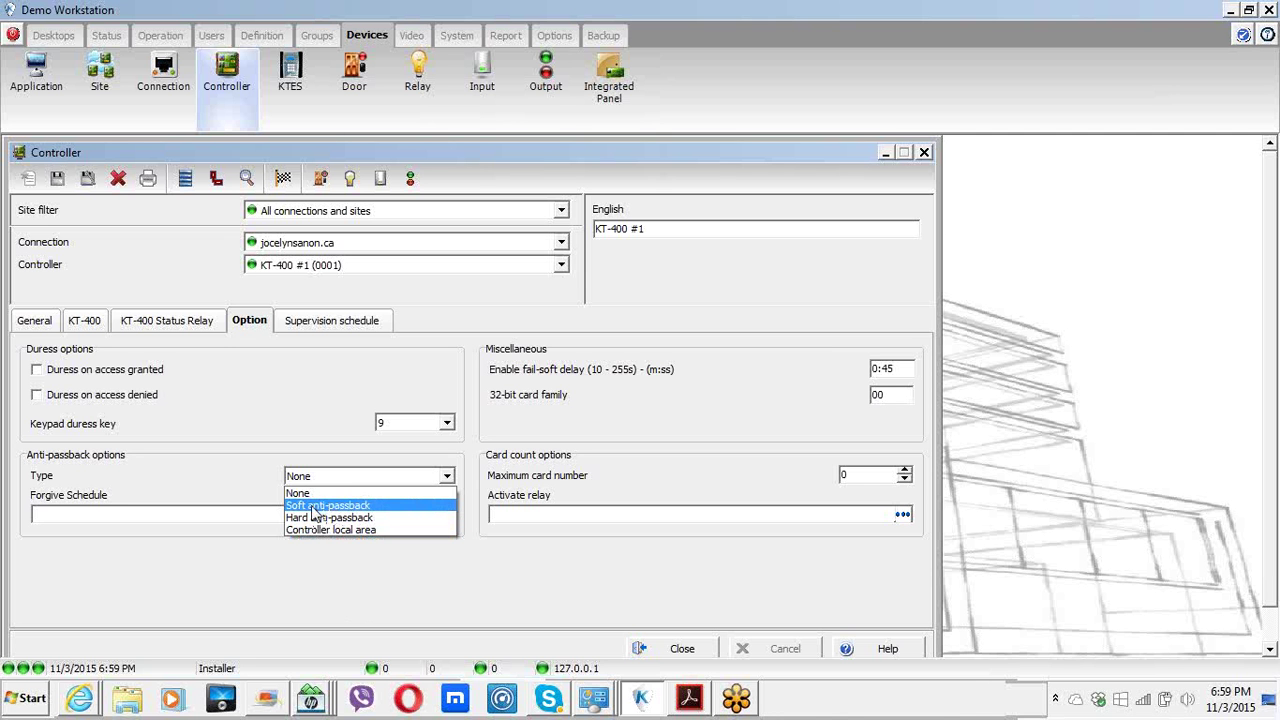
pyautogui.click(313, 507)
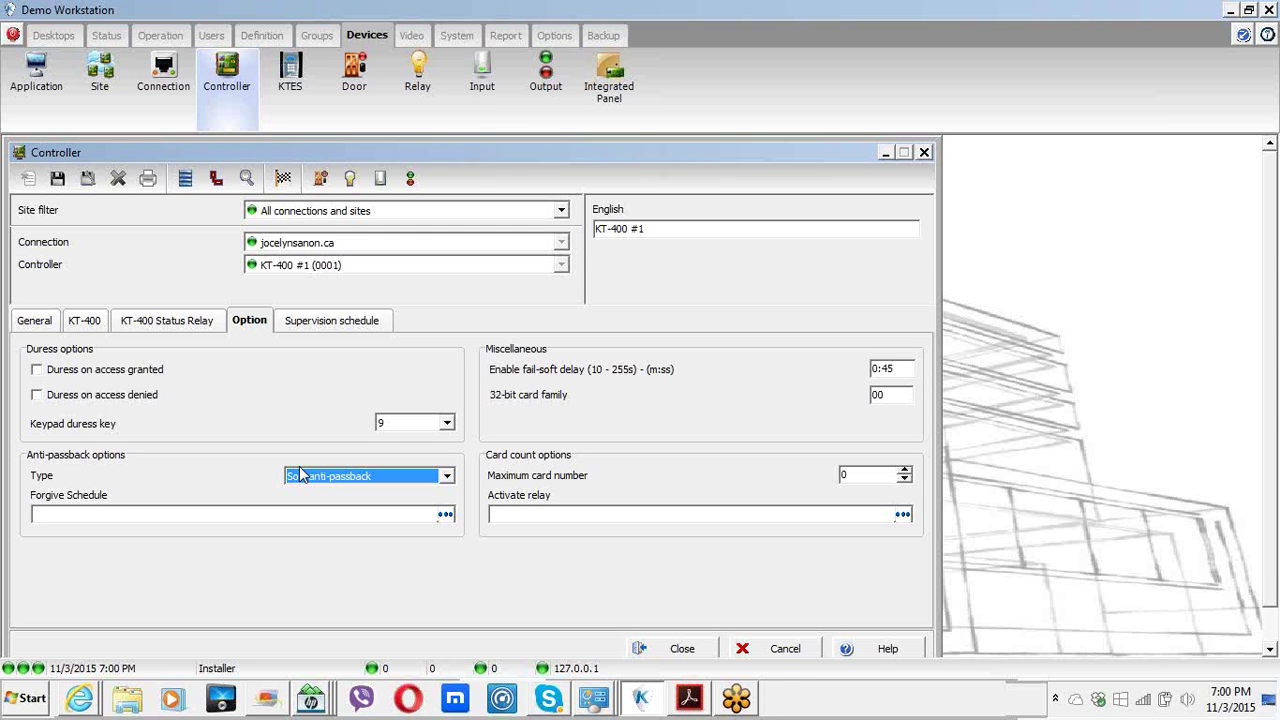
pyautogui.click(300, 472)
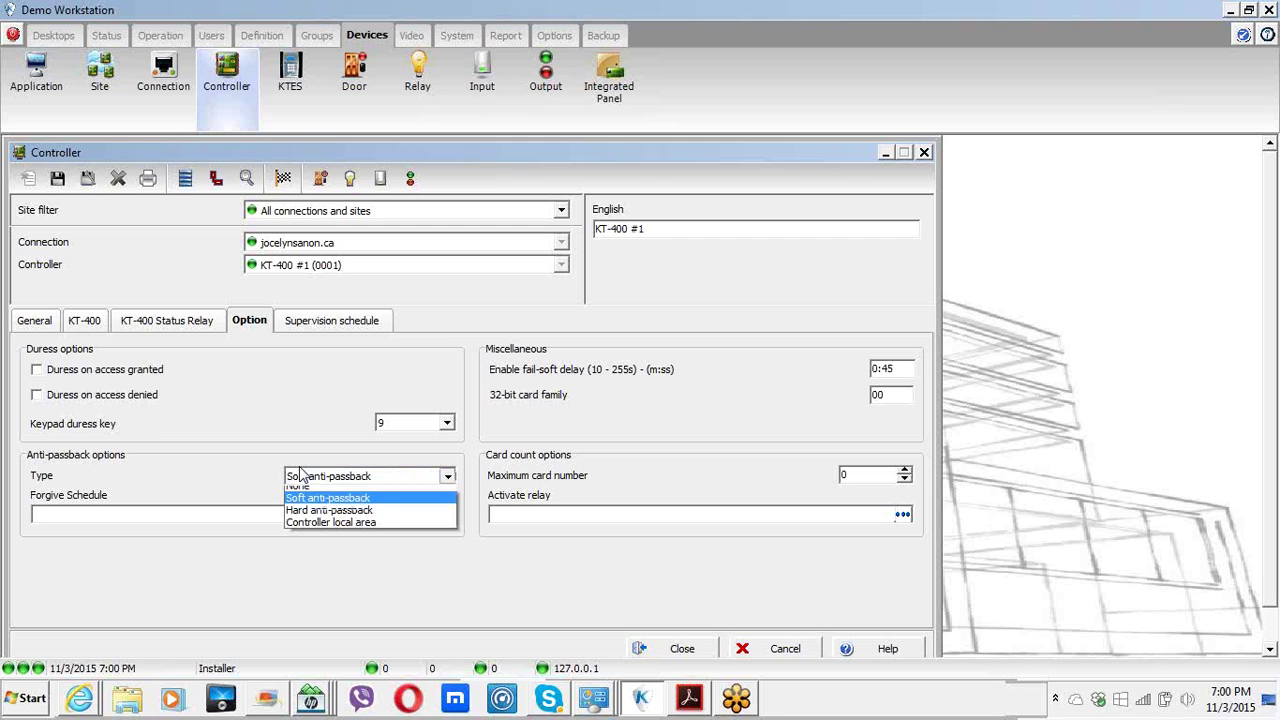
pyautogui.click(310, 518)
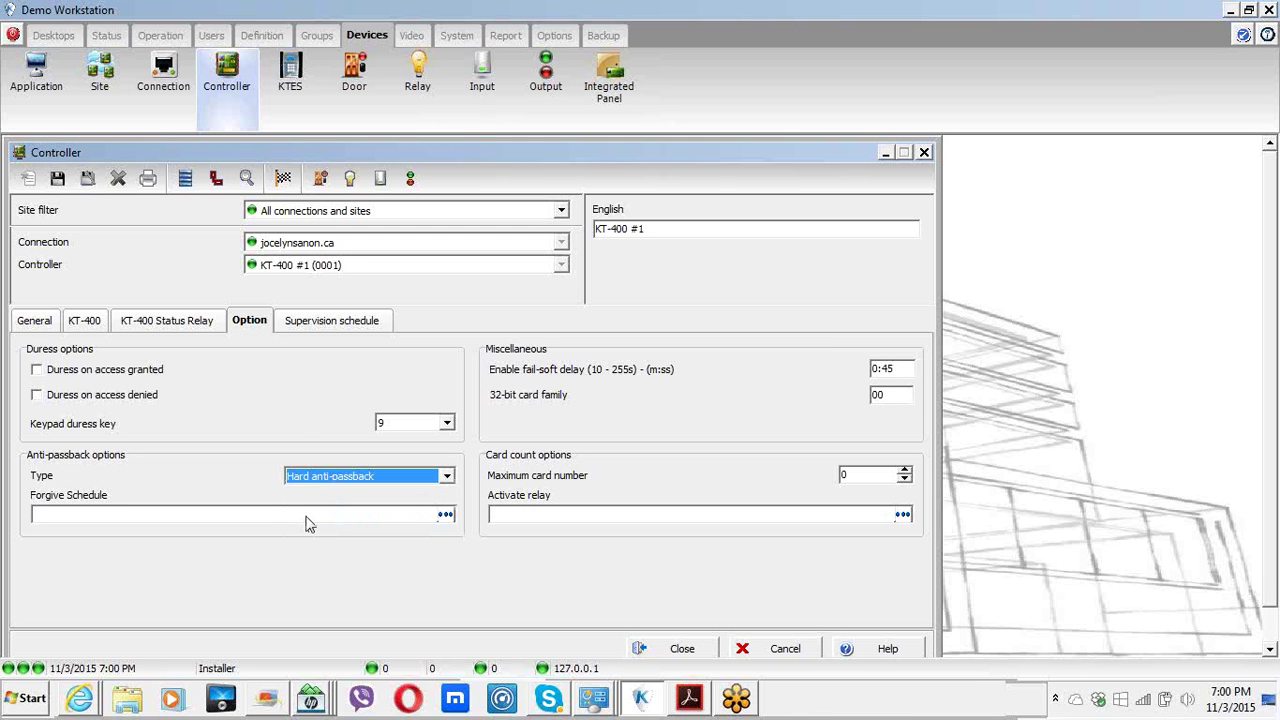
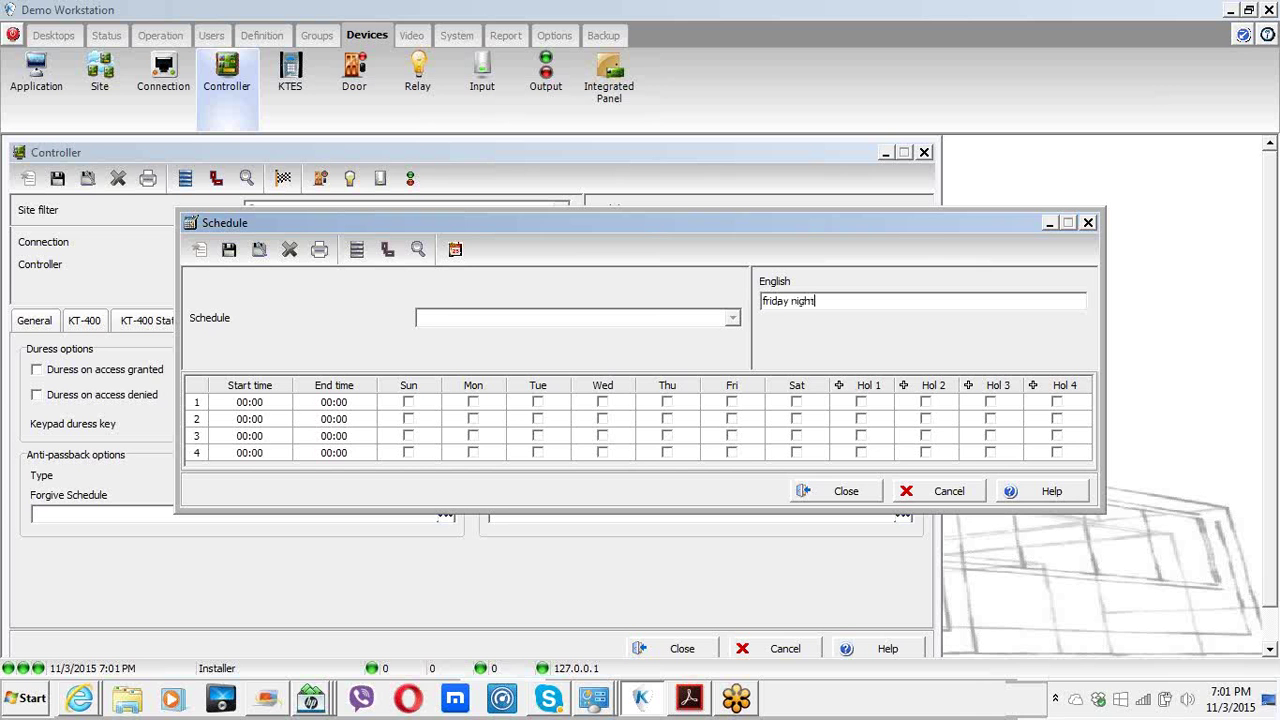
# - Set the "friday night" forgive schedule to Friday from 23:59 to 24:00 and save it
pyautogui.moveTo(572, 222); pyautogui.dragTo(411, 234)
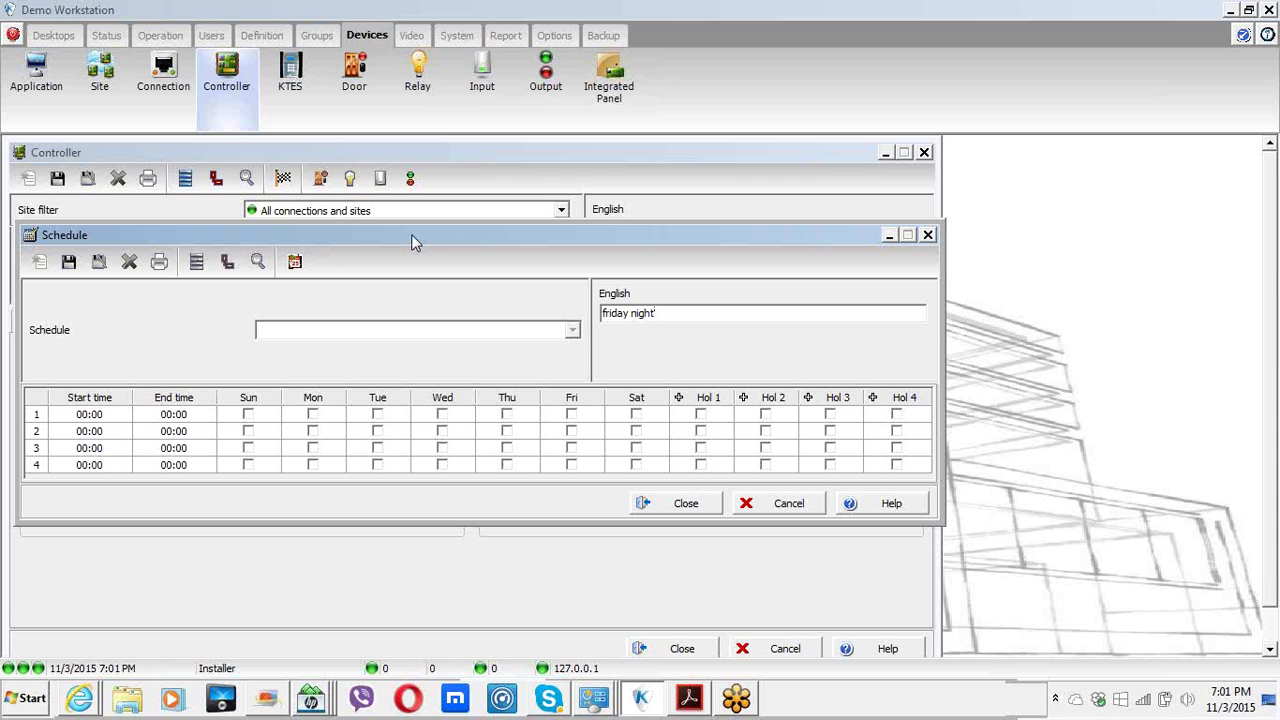
pyautogui.click(571, 414)
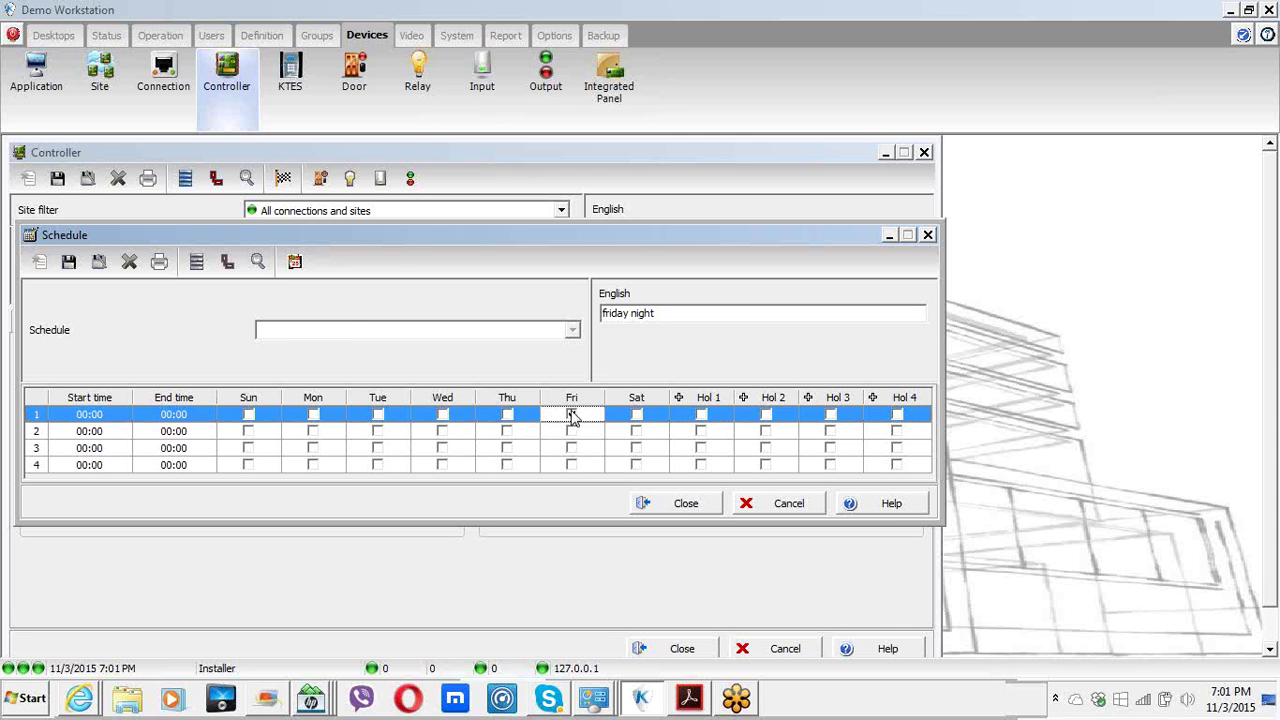
pyautogui.click(99, 414)
pyautogui.write('23:')
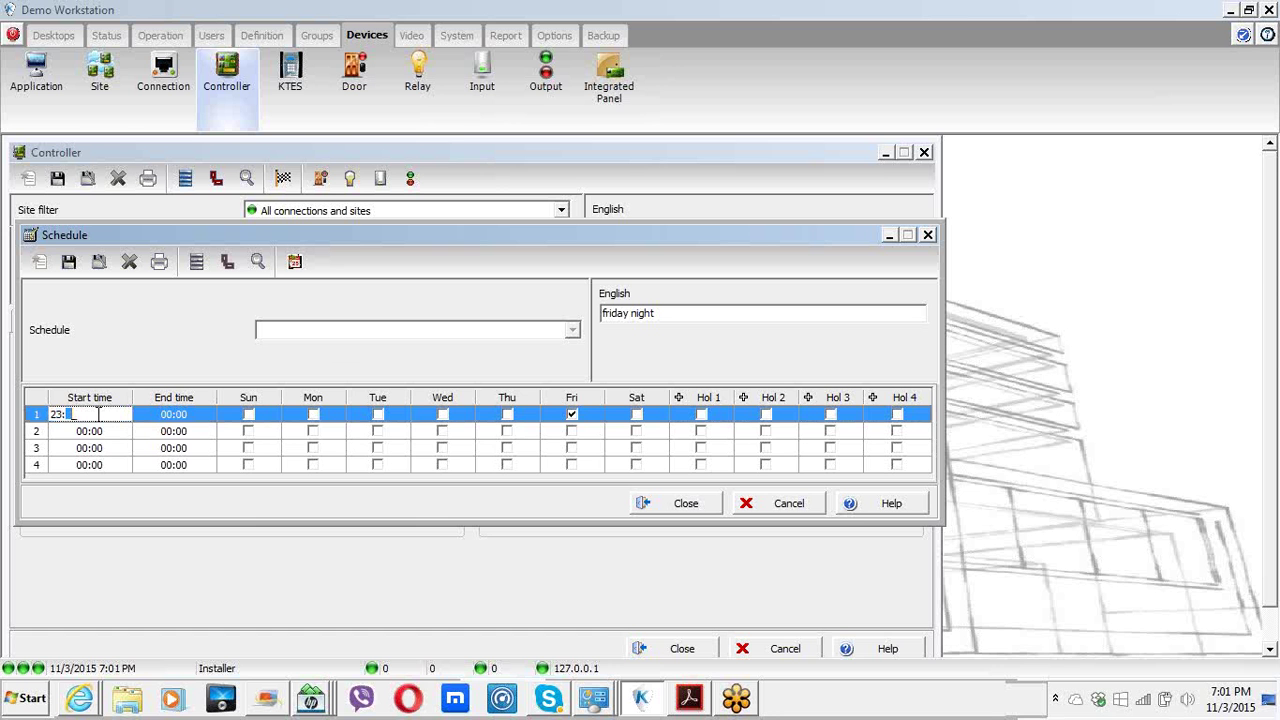
pyautogui.write('59')
pyautogui.click(190, 414)
pyautogui.write('2400')
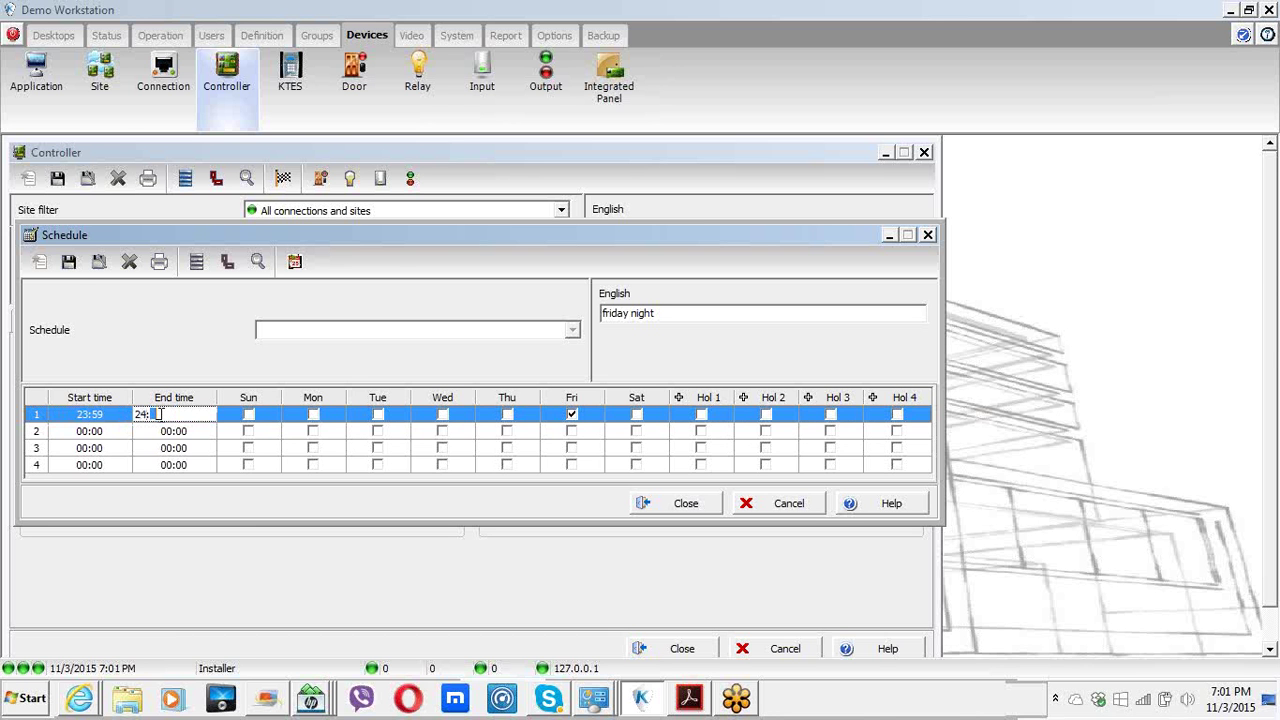
pyautogui.click(69, 262)
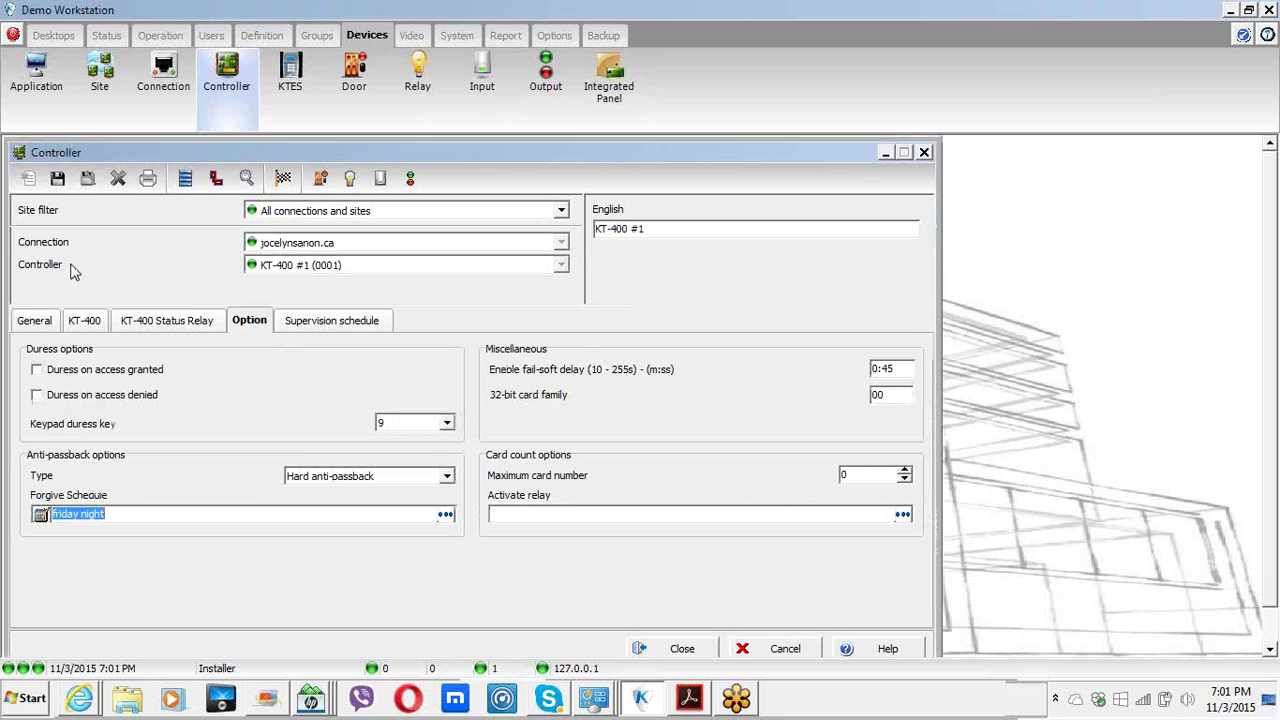
# - Reopen the controller's "friday night" forgive schedule to review its times and day
pyautogui.rightClick(80, 515)
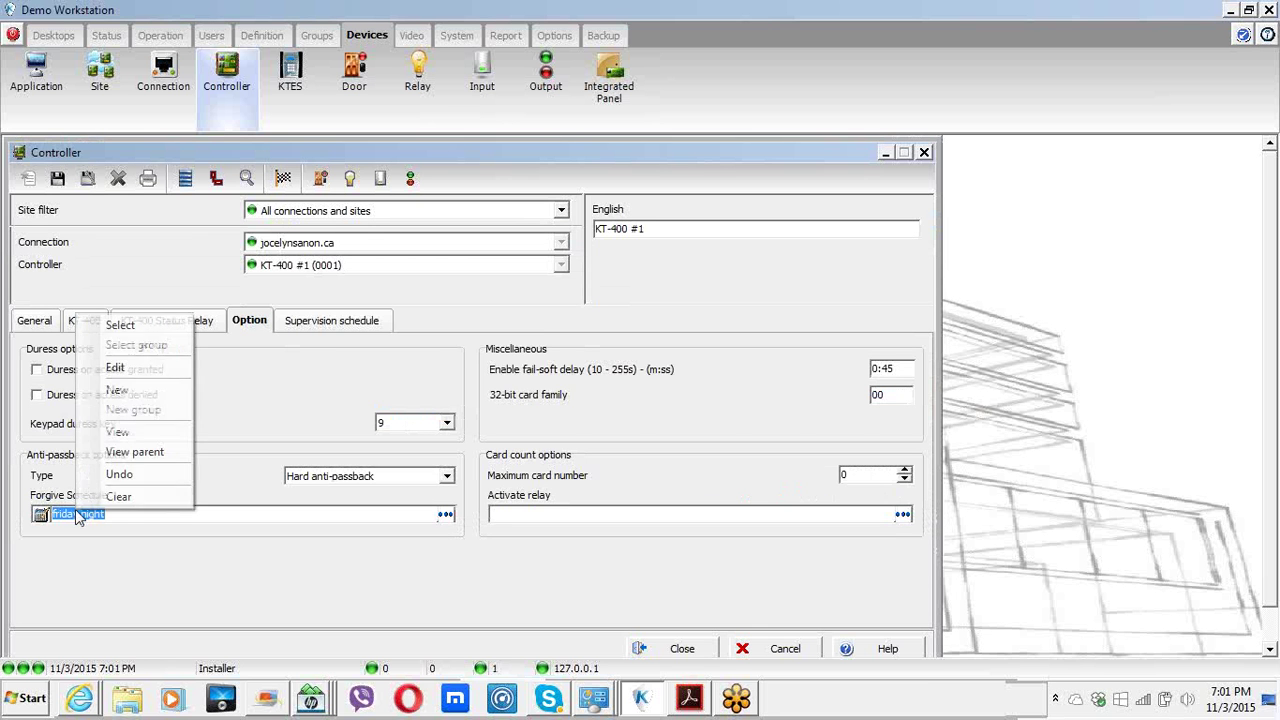
pyautogui.click(116, 369)
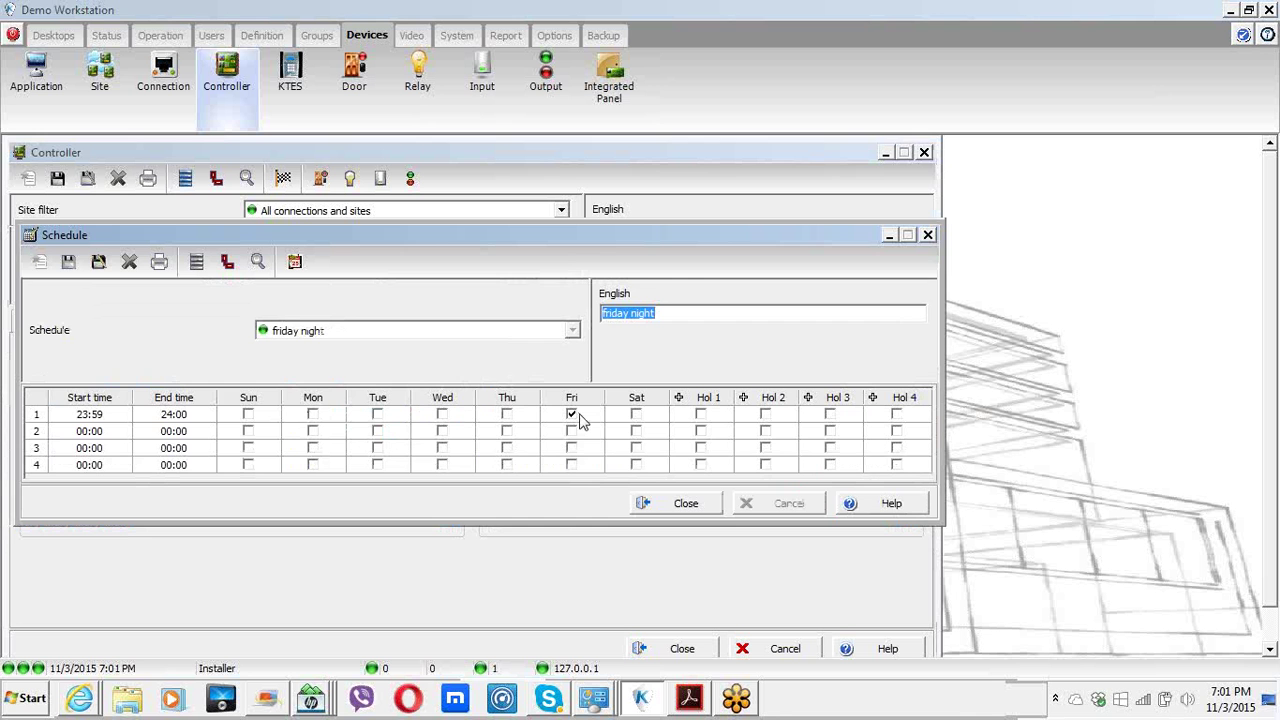
# - Close the "friday night" schedule and save the KT-400 #1 controller's anti-passback options
pyautogui.click(663, 510)
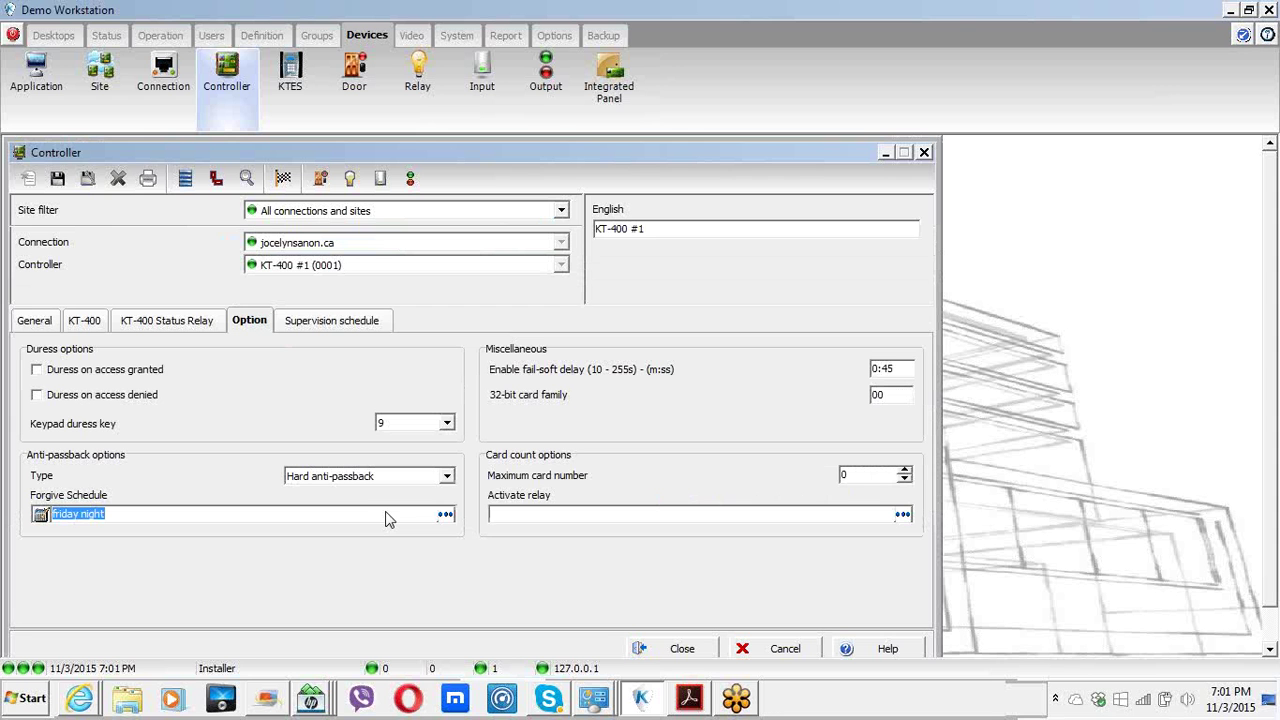
pyautogui.click(58, 180)
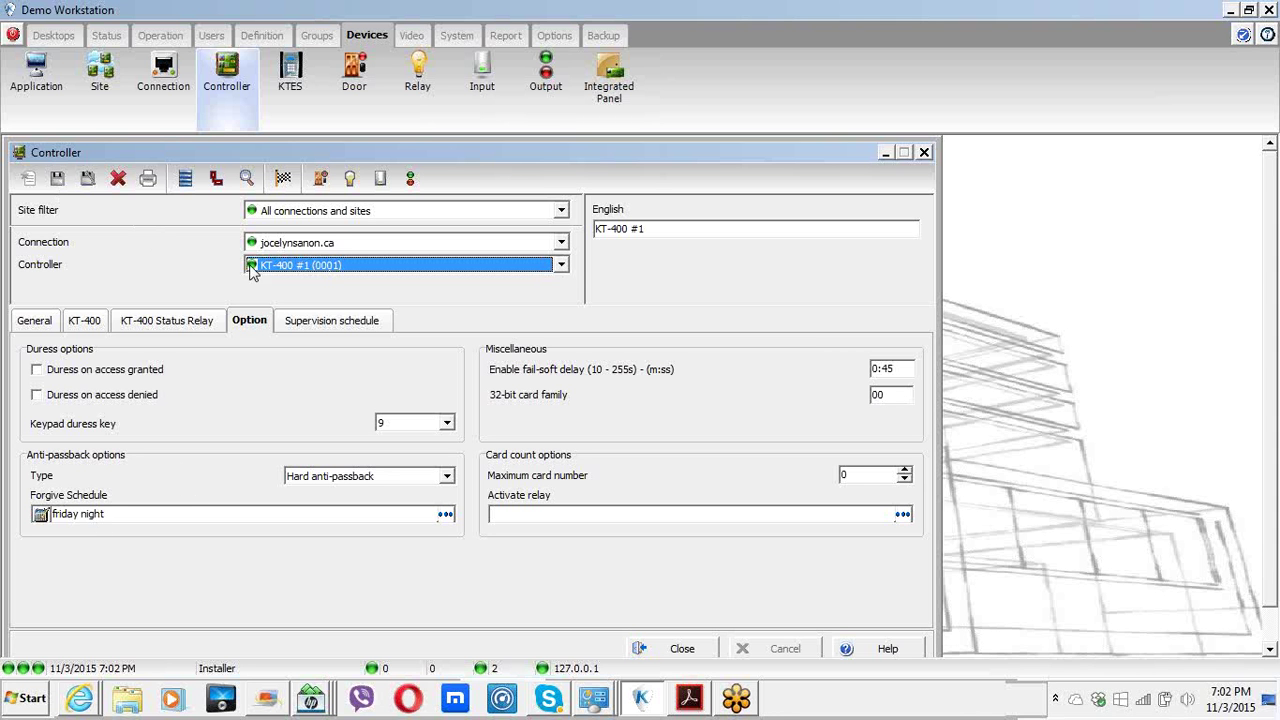
# - Set the KT-300 controller's anti-passback type to Hard anti-passback, save it, and close the controller configuration
pyautogui.click(292, 268)
pyautogui.click(285, 280)
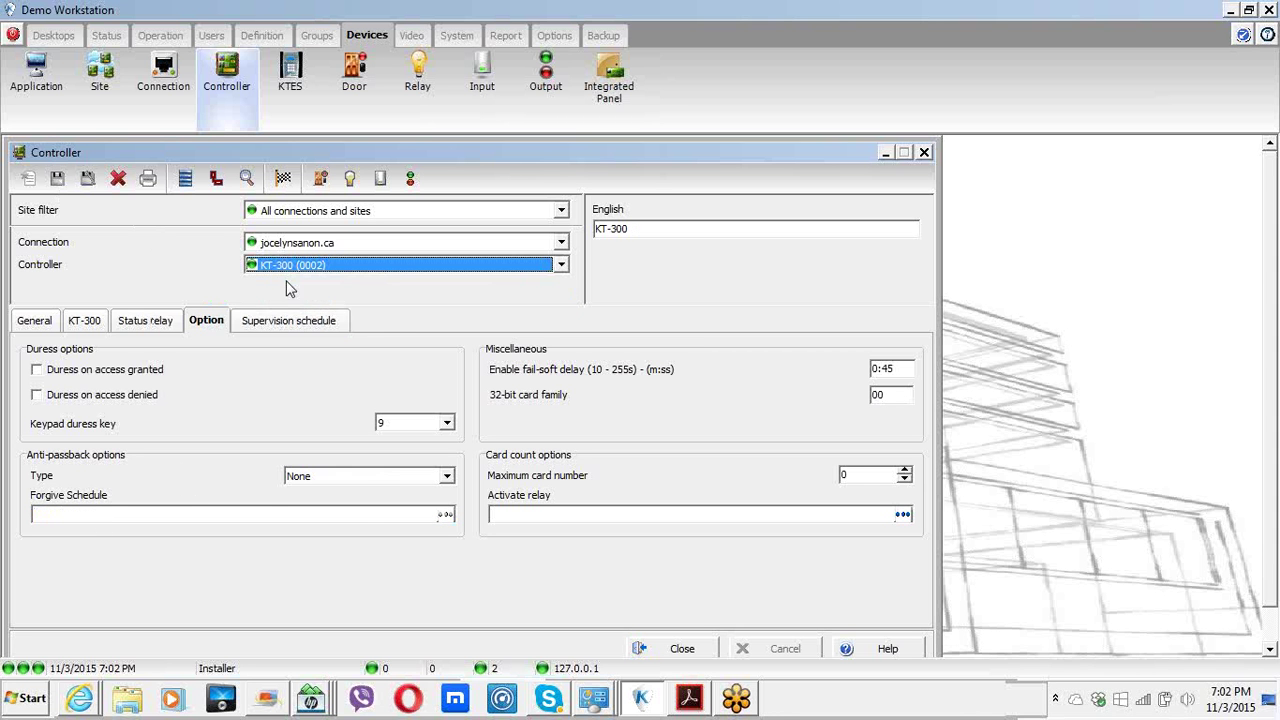
pyautogui.click(316, 479)
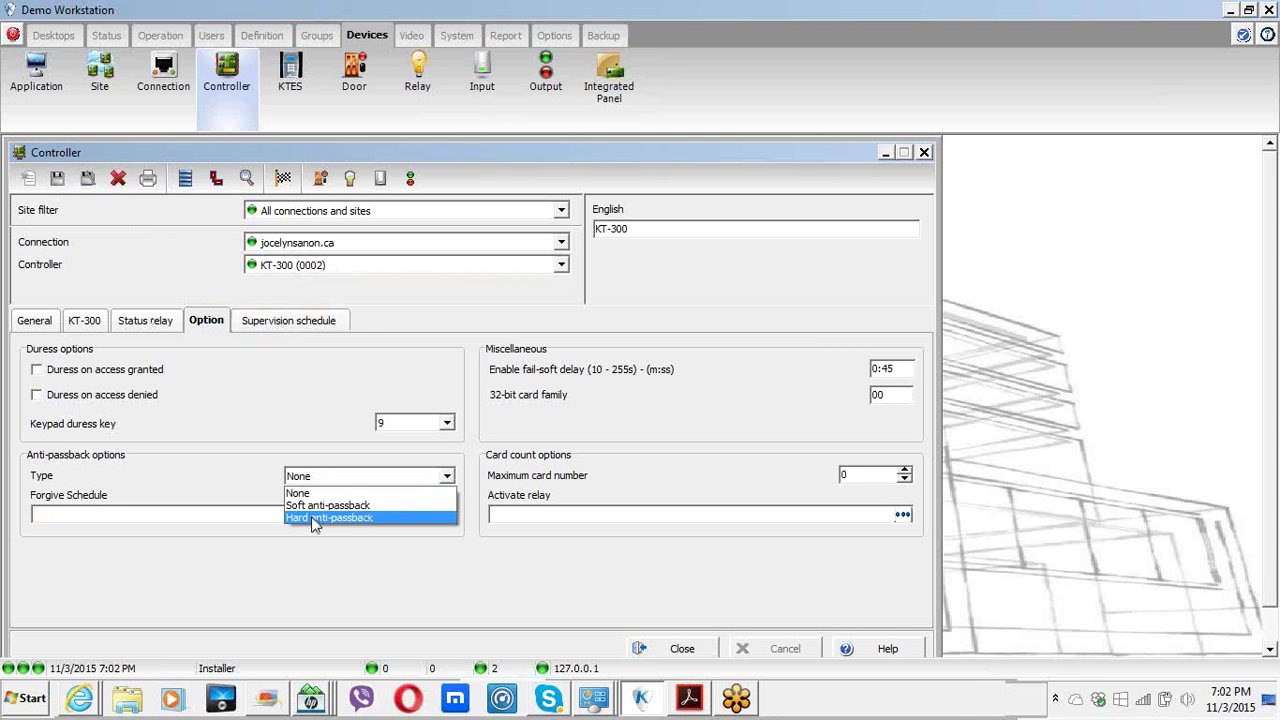
pyautogui.click(314, 520)
pyautogui.click(57, 178)
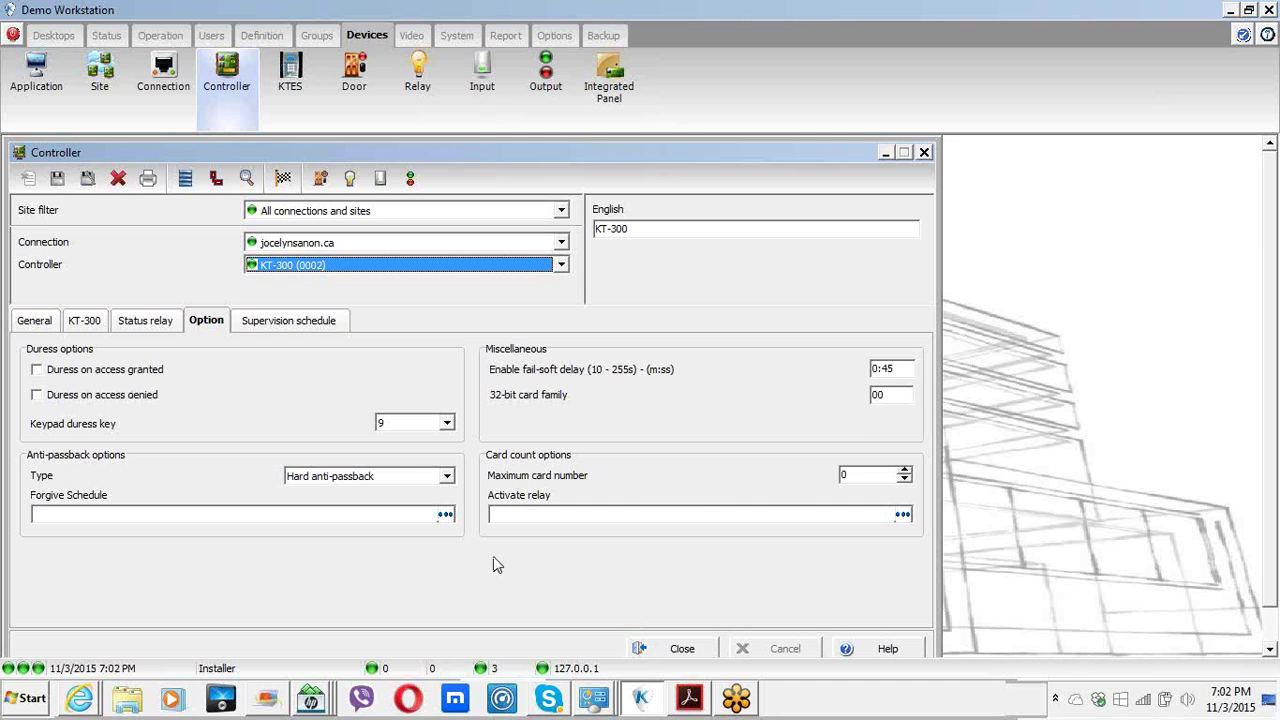
pyautogui.click(662, 646)
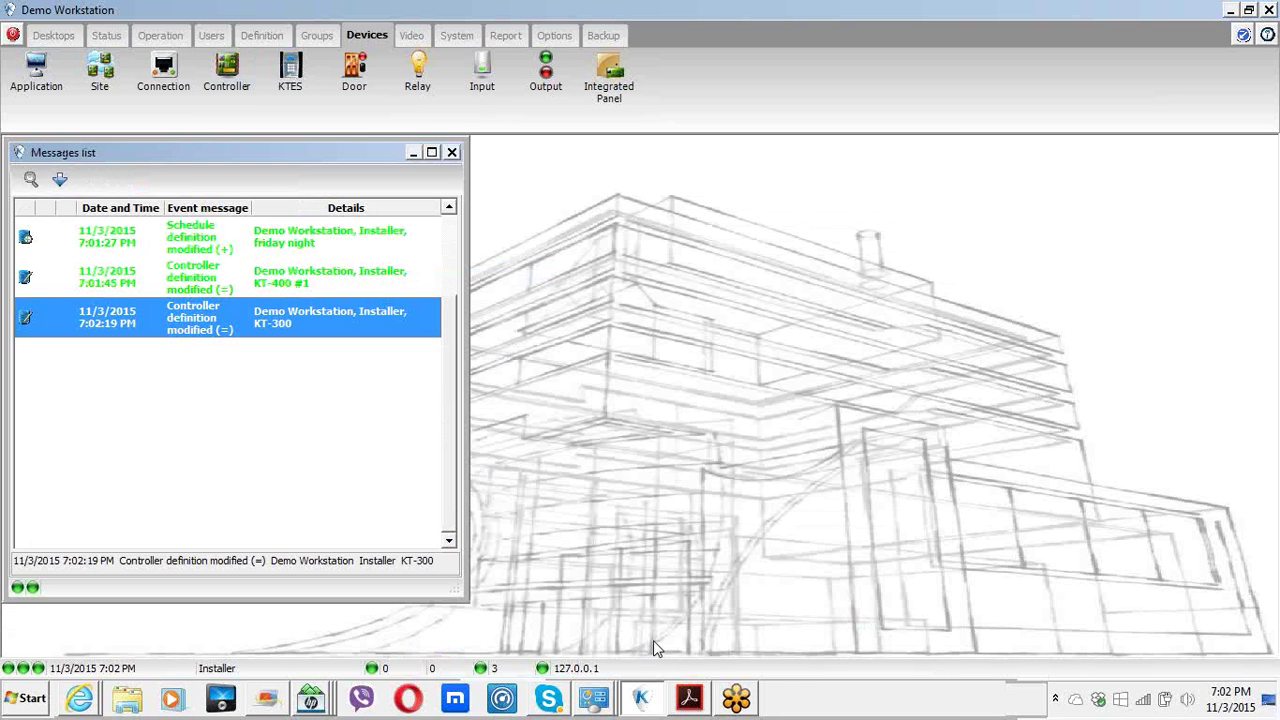
# - In the door device configuration, set the Main Entrance (01.01) door of KT-400 #1 to anti-passback type Entry and save it
pyautogui.click(354, 80)
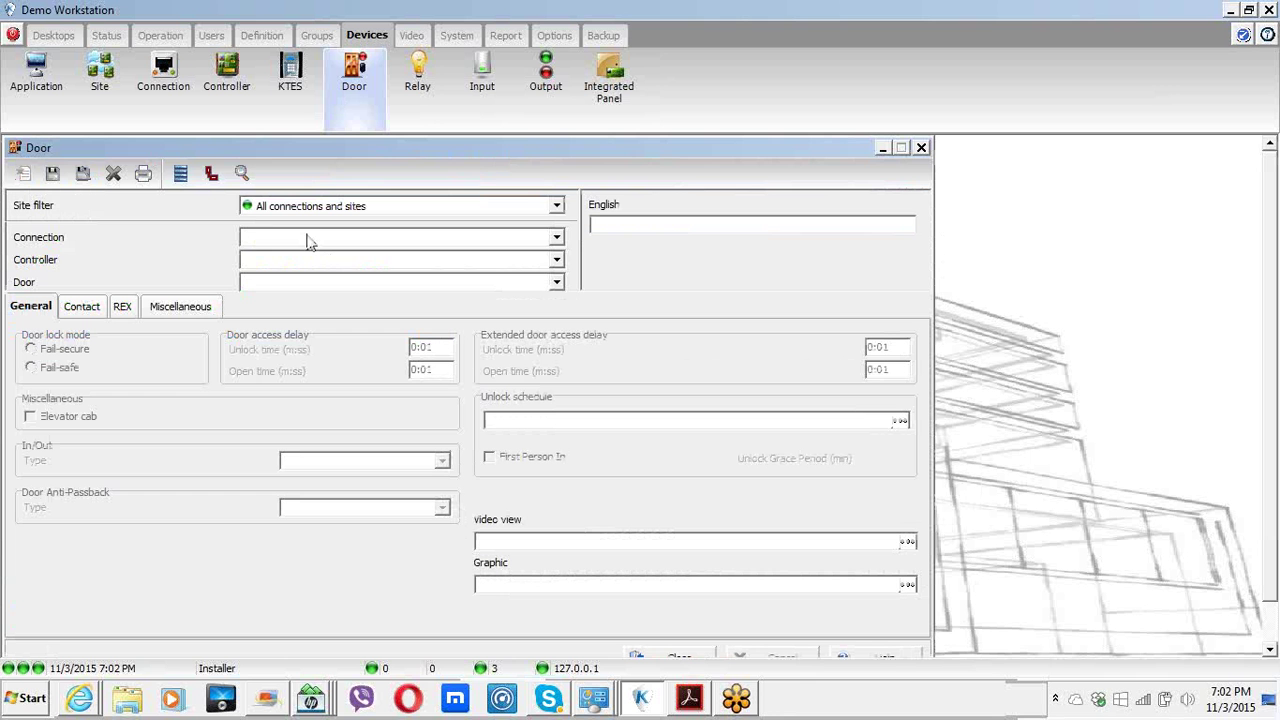
pyautogui.click(306, 240)
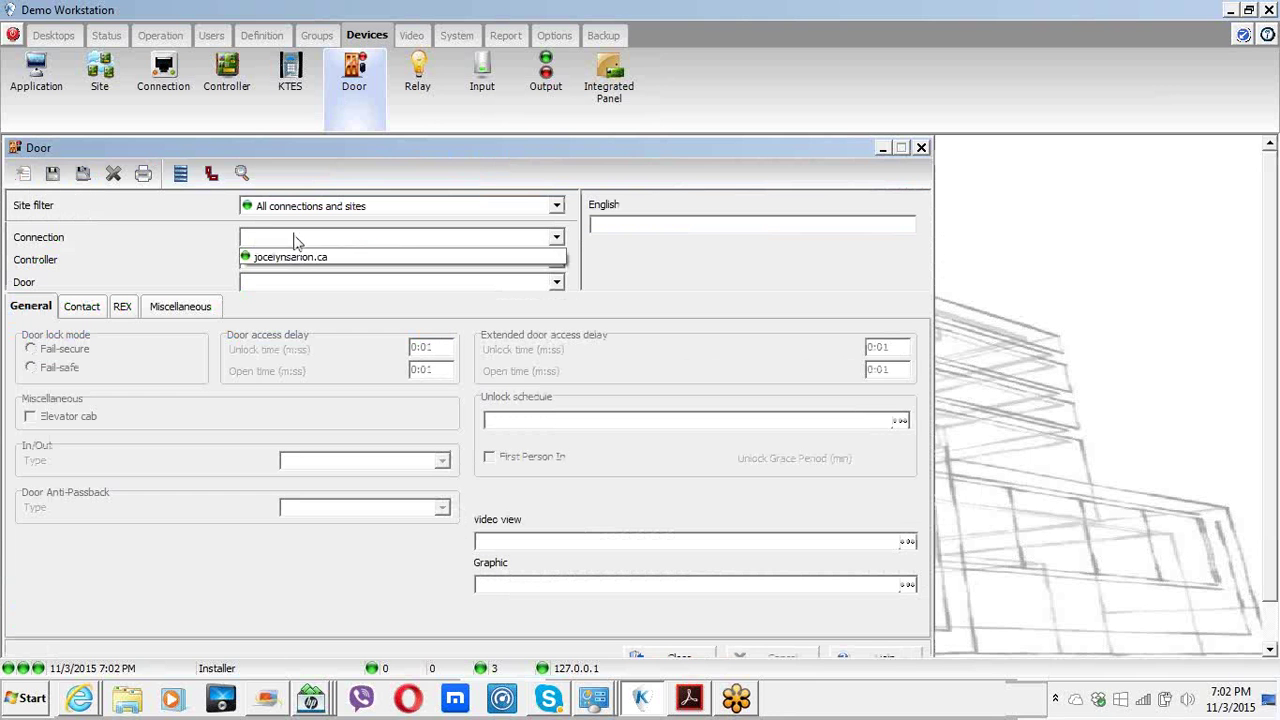
pyautogui.click(288, 258)
pyautogui.click(286, 260)
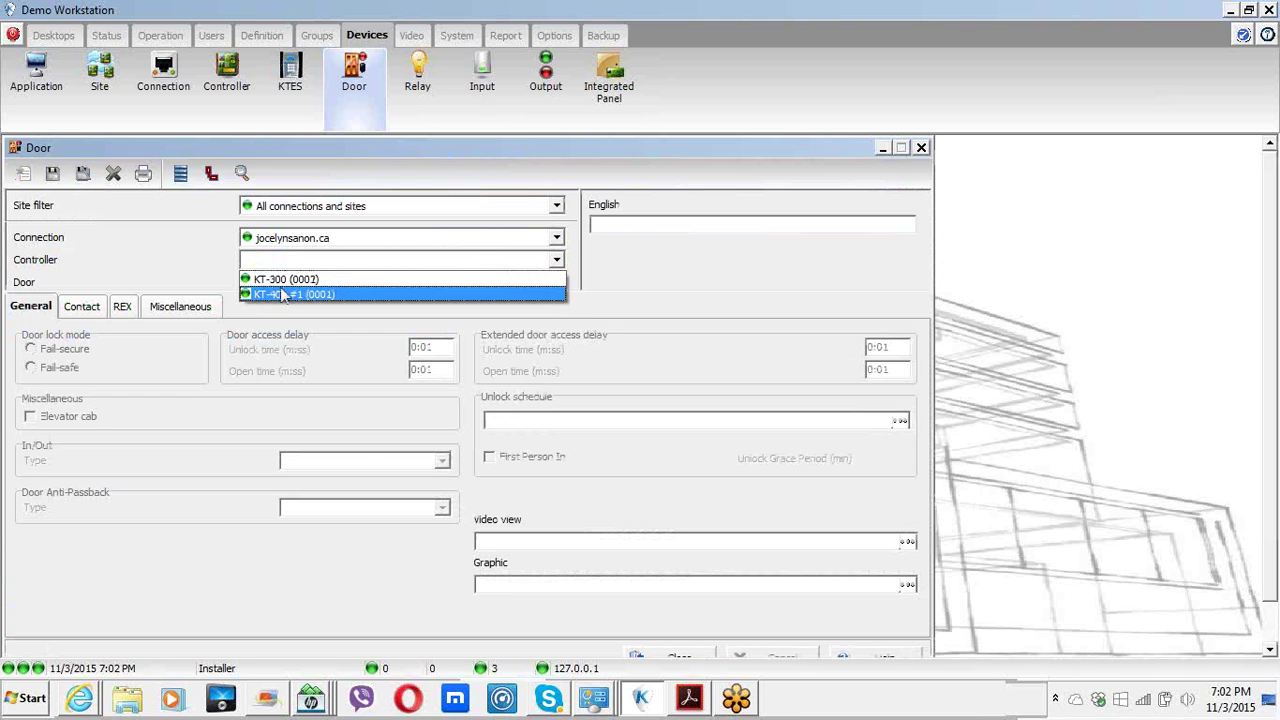
pyautogui.click(280, 292)
pyautogui.click(275, 285)
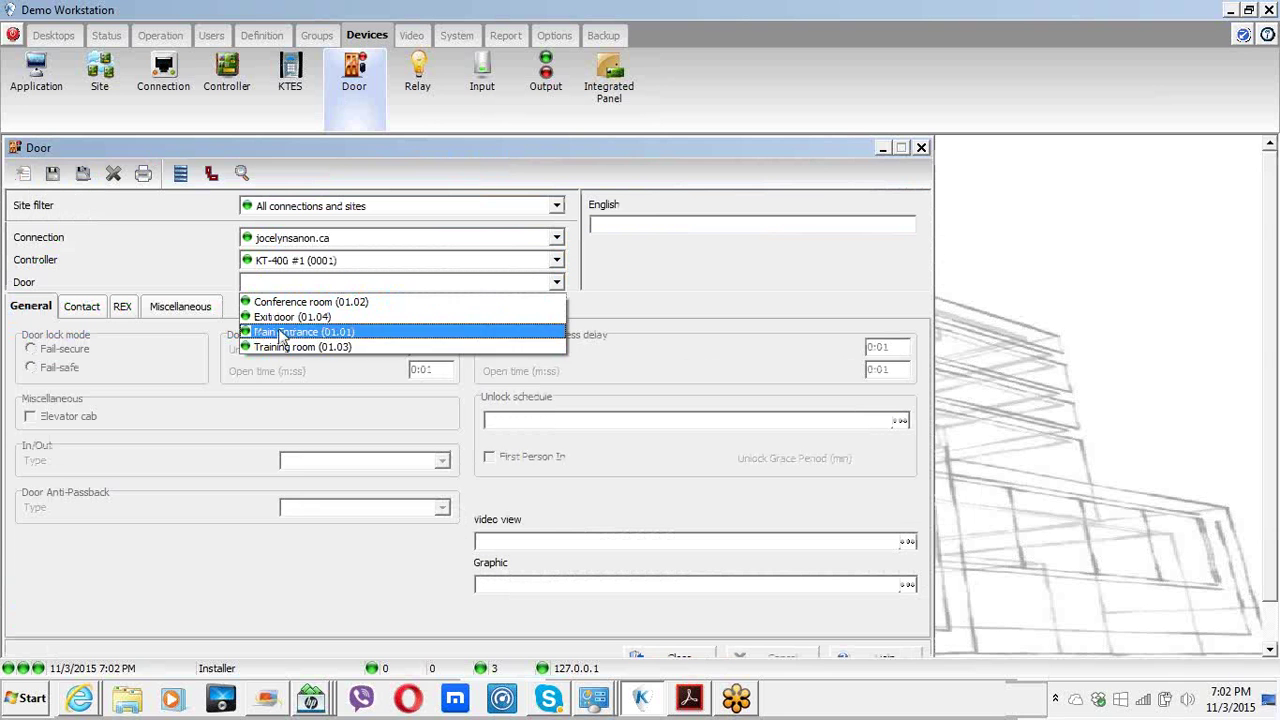
pyautogui.click(280, 334)
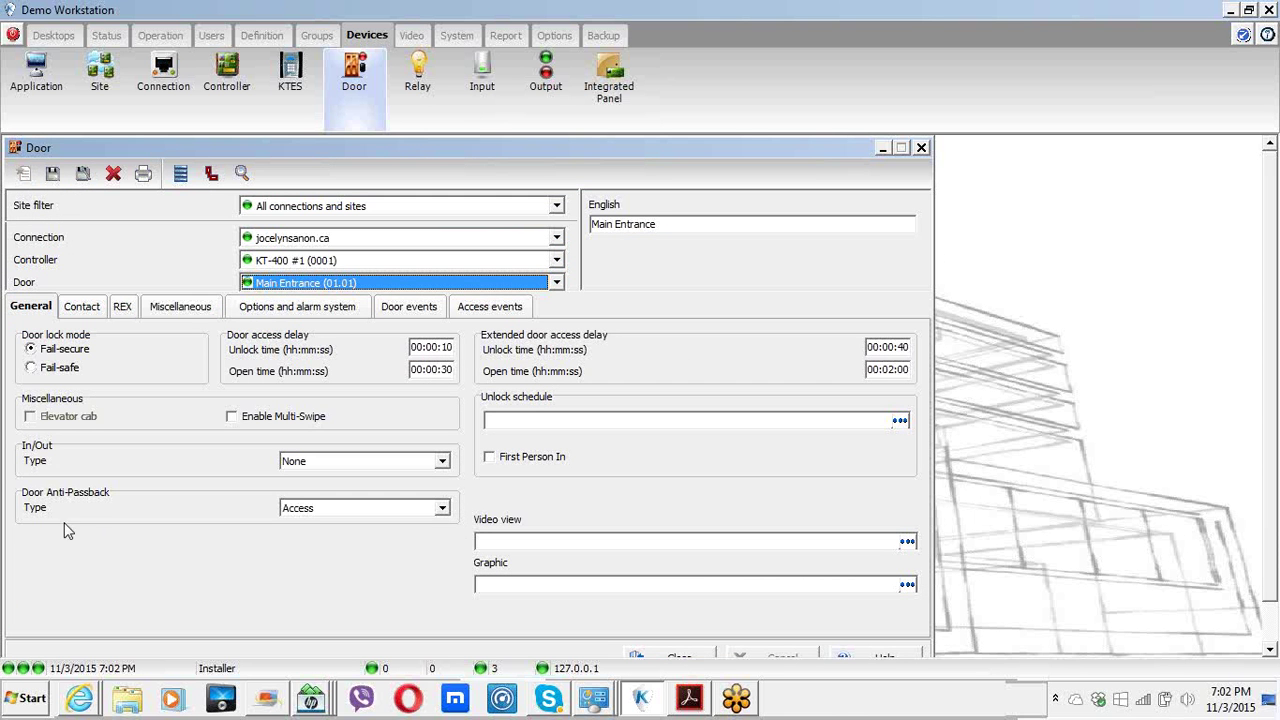
pyautogui.click(311, 508)
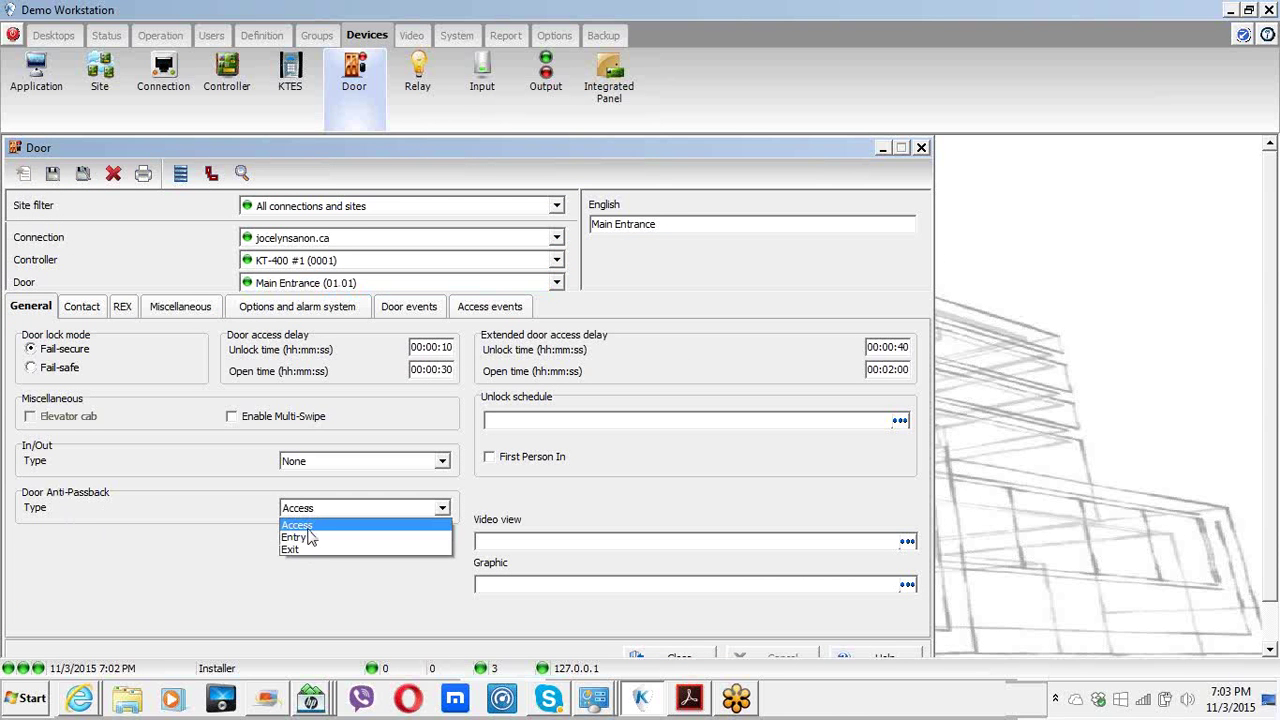
pyautogui.click(311, 537)
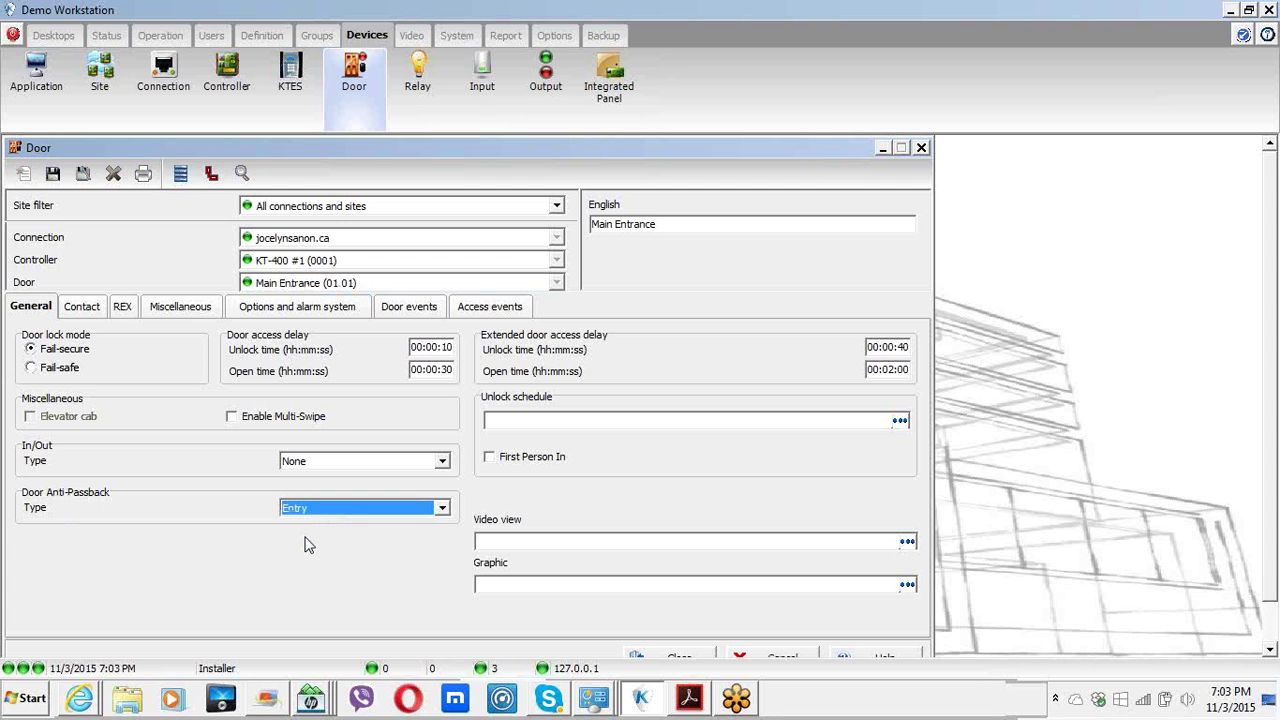
pyautogui.click(52, 174)
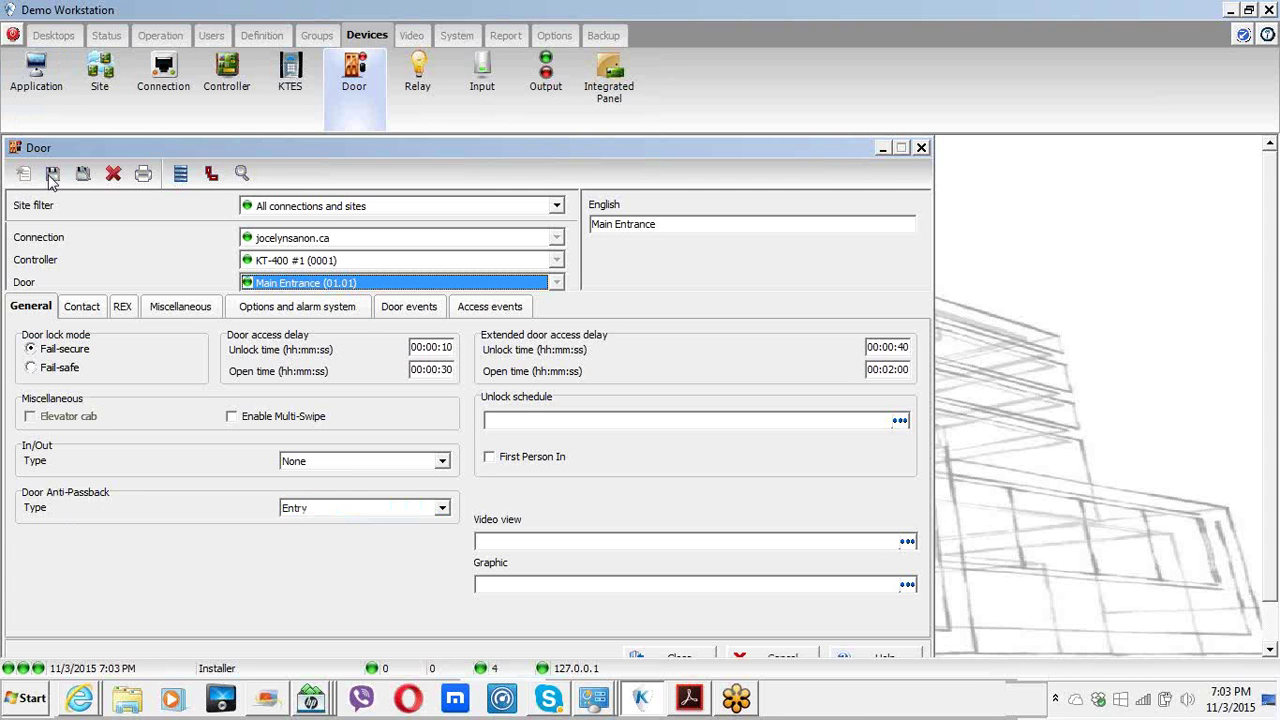
# - Set the door anti-passback type of Exit door (01.04) to Exit and save it
pyautogui.click(345, 286)
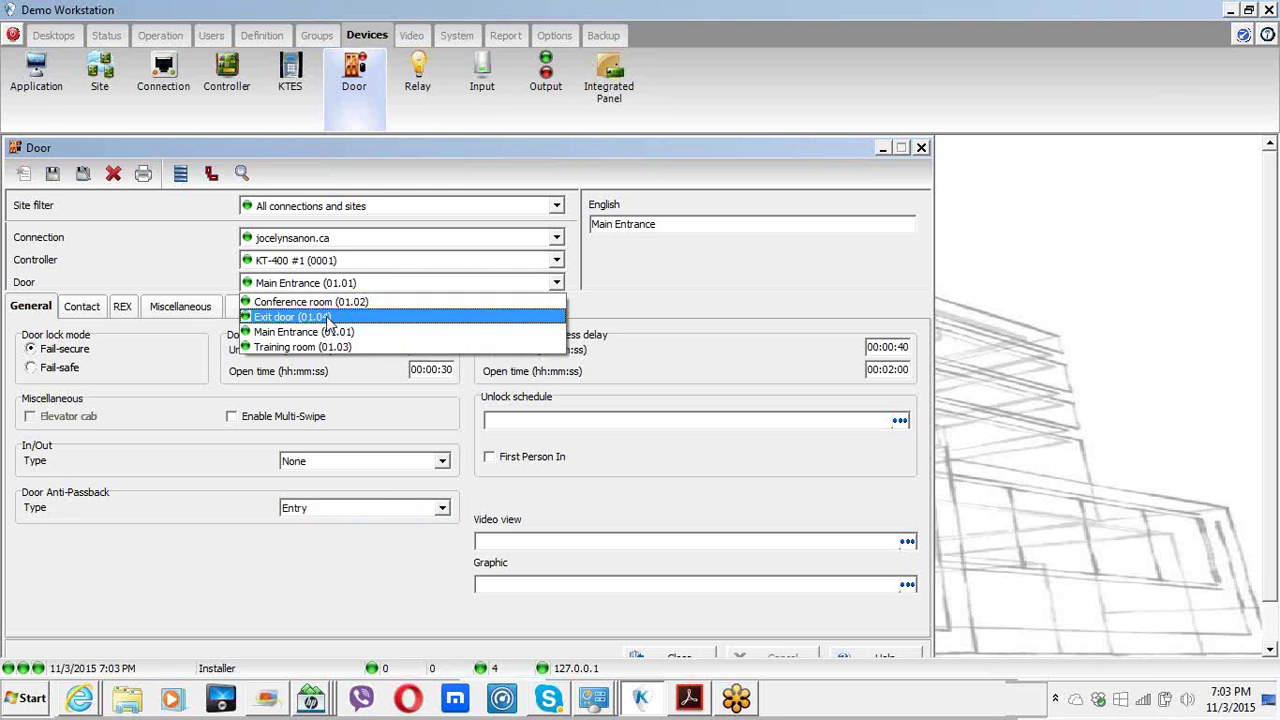
pyautogui.click(328, 318)
pyautogui.click(317, 511)
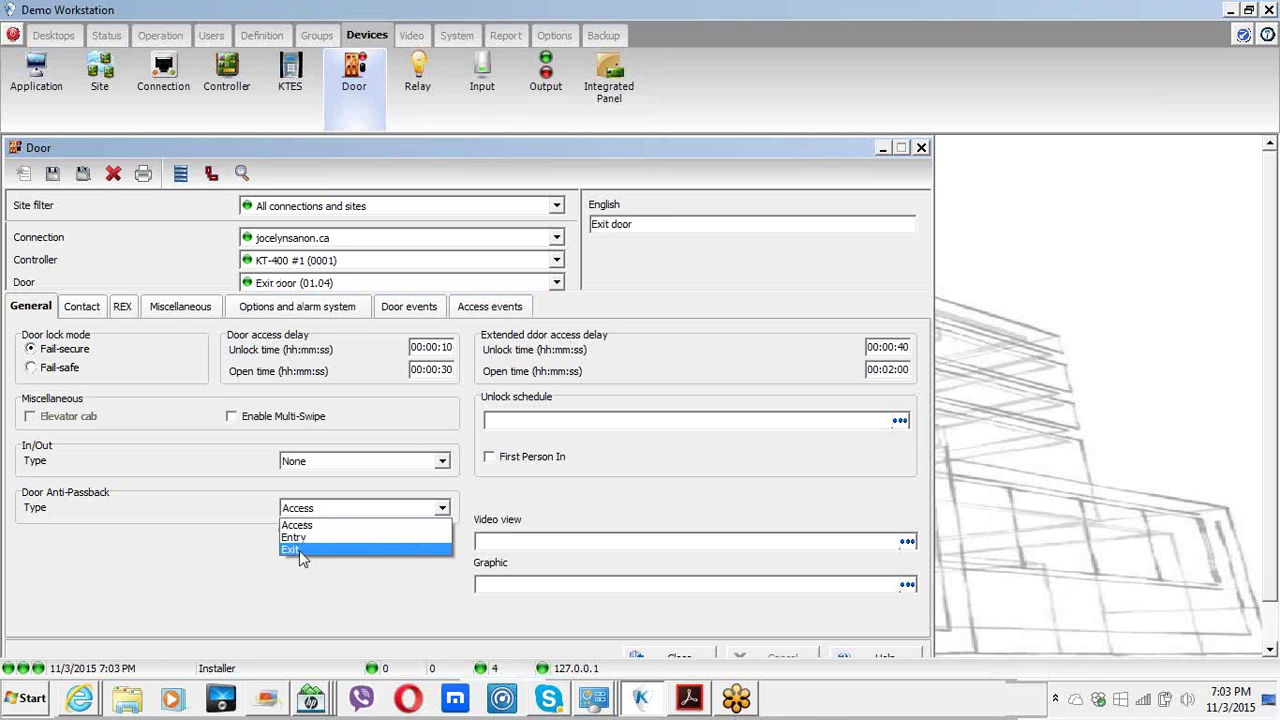
pyautogui.click(300, 551)
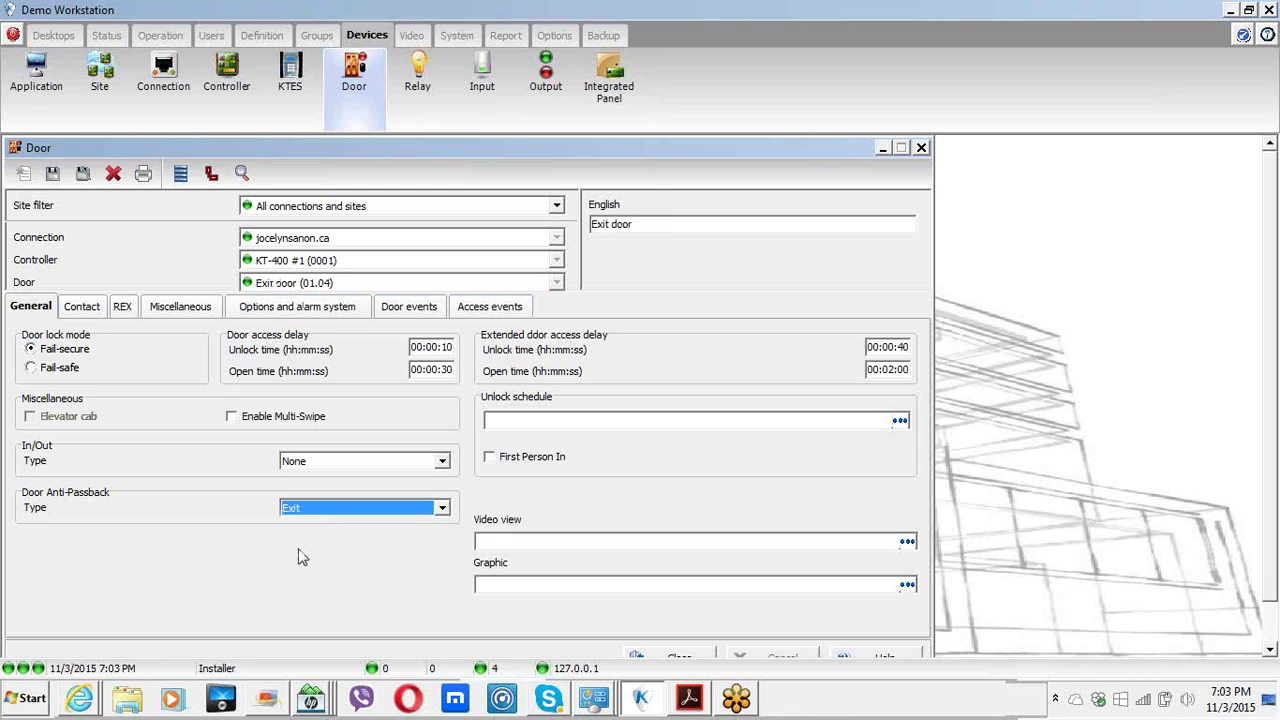
pyautogui.click(50, 173)
# - Review the doors available on the KT-400 #1 controller and the Exit door's anti-passback setting
pyautogui.click(281, 287)
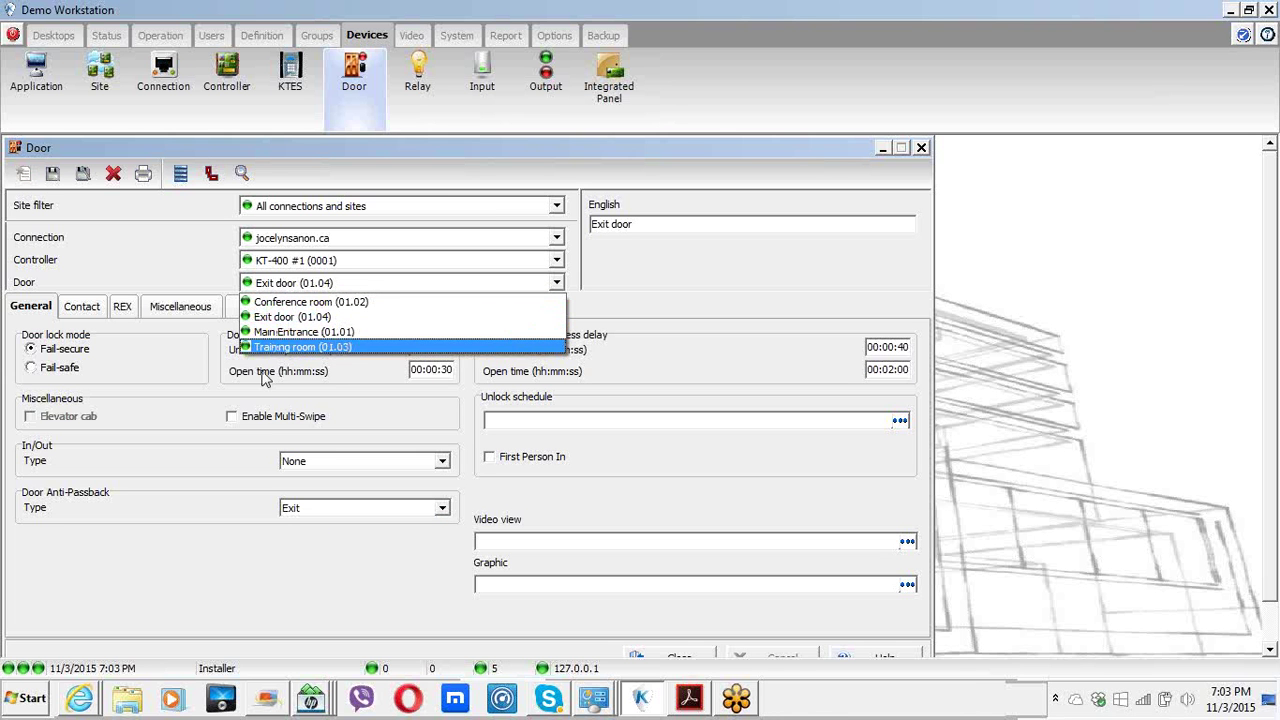
pyautogui.click(295, 540)
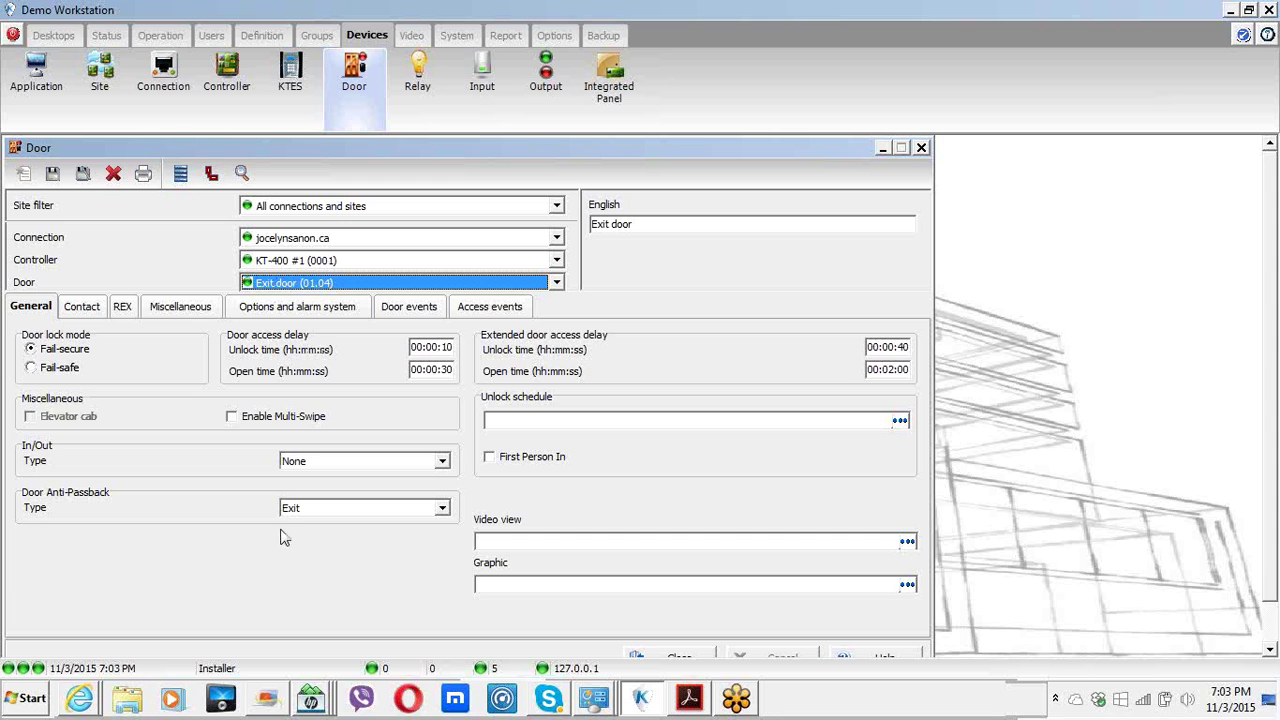
pyautogui.click(310, 284)
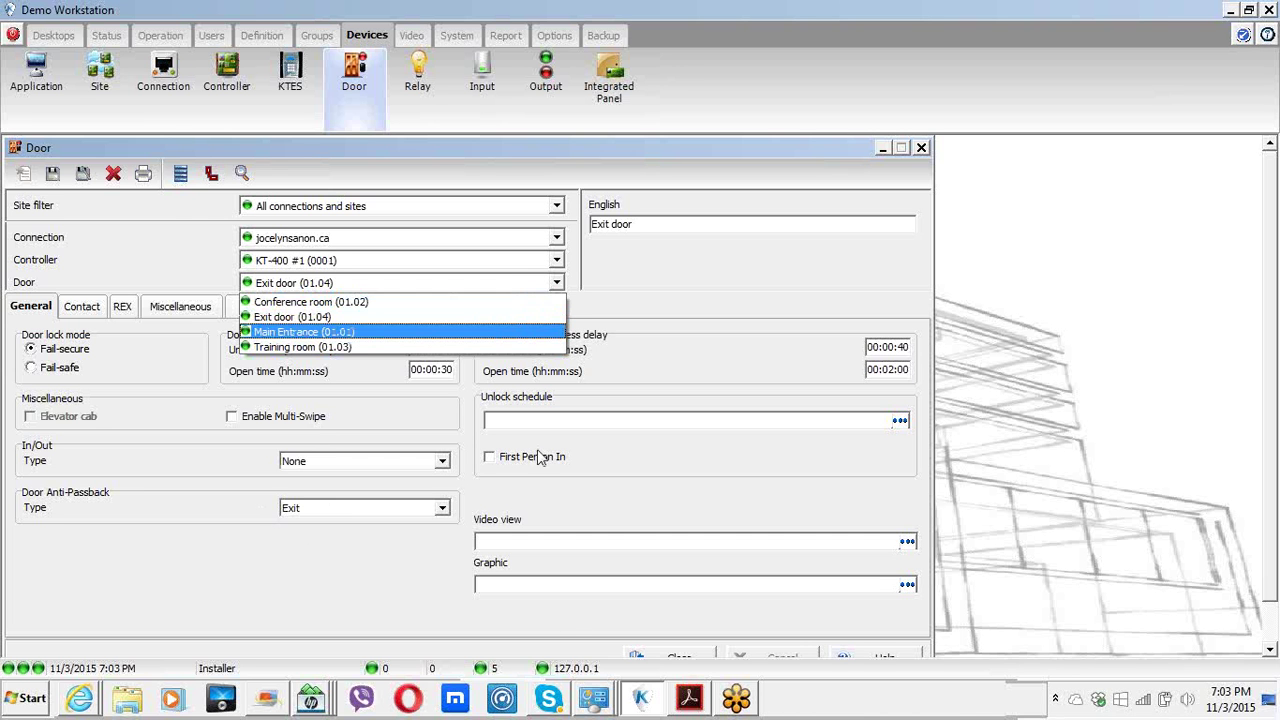
# - Close the door configuration and maximize the messages list
pyautogui.click(918, 155)
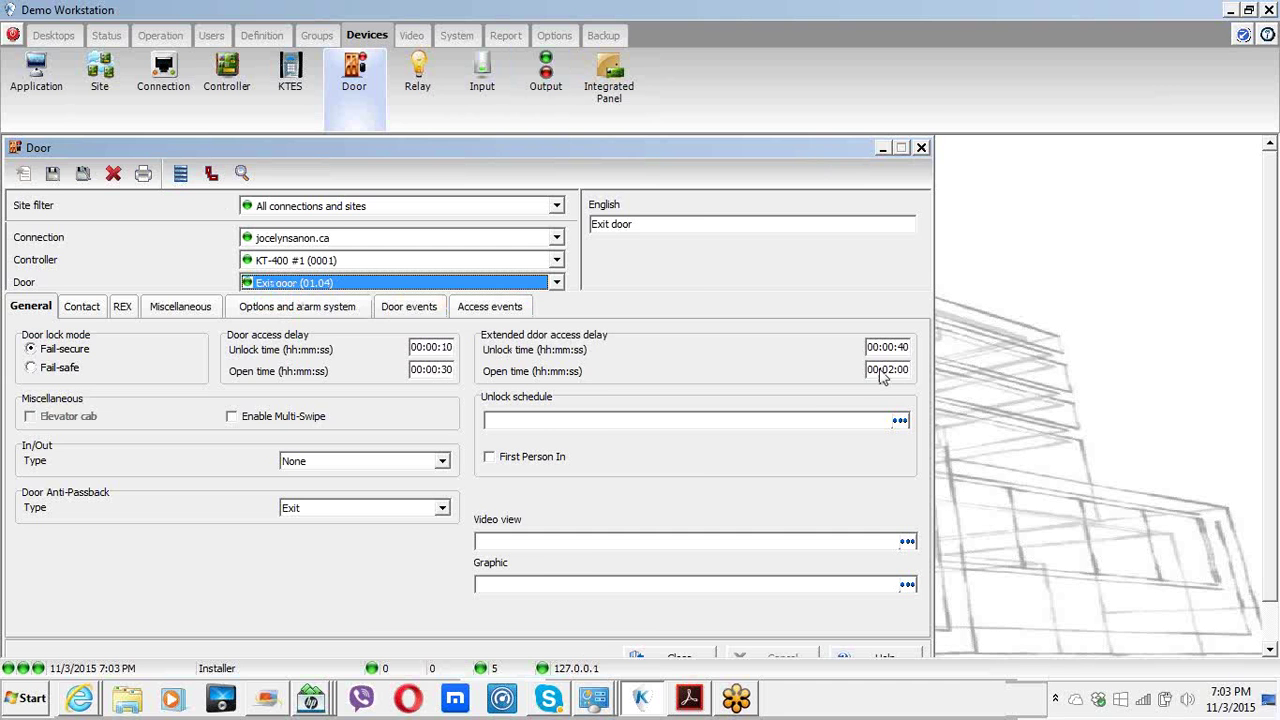
pyautogui.click(921, 148)
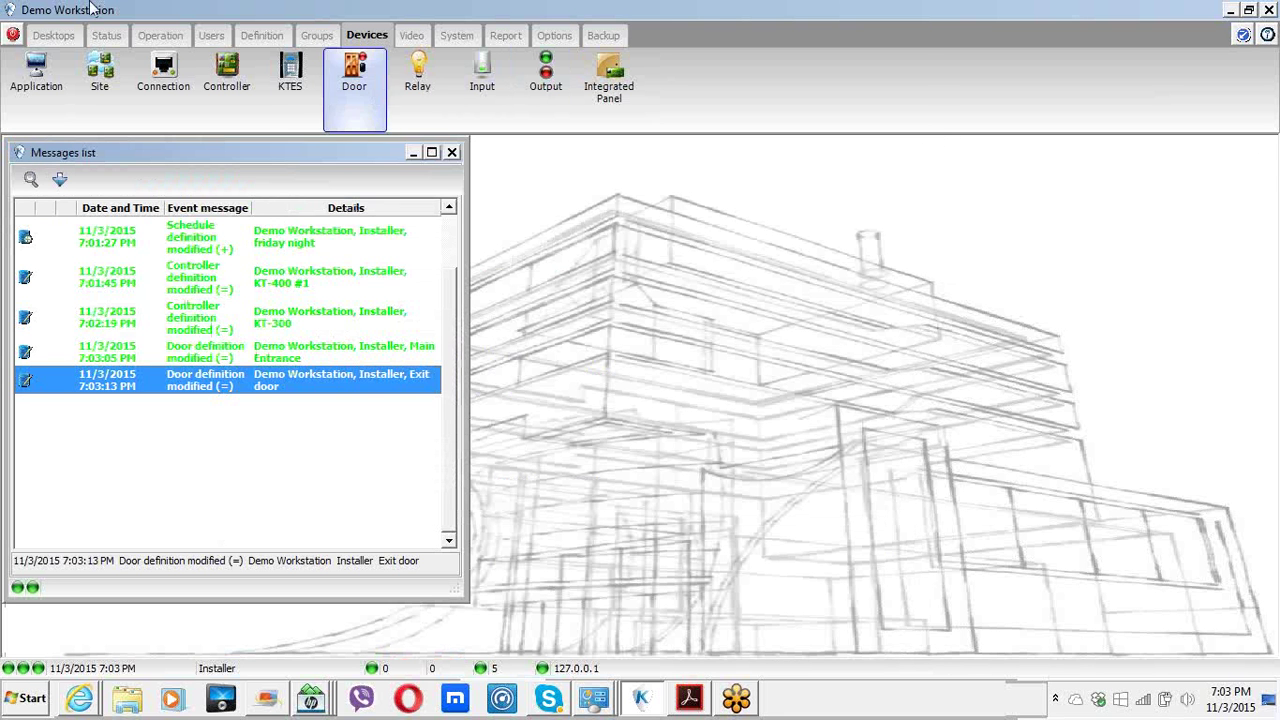
pyautogui.click(431, 152)
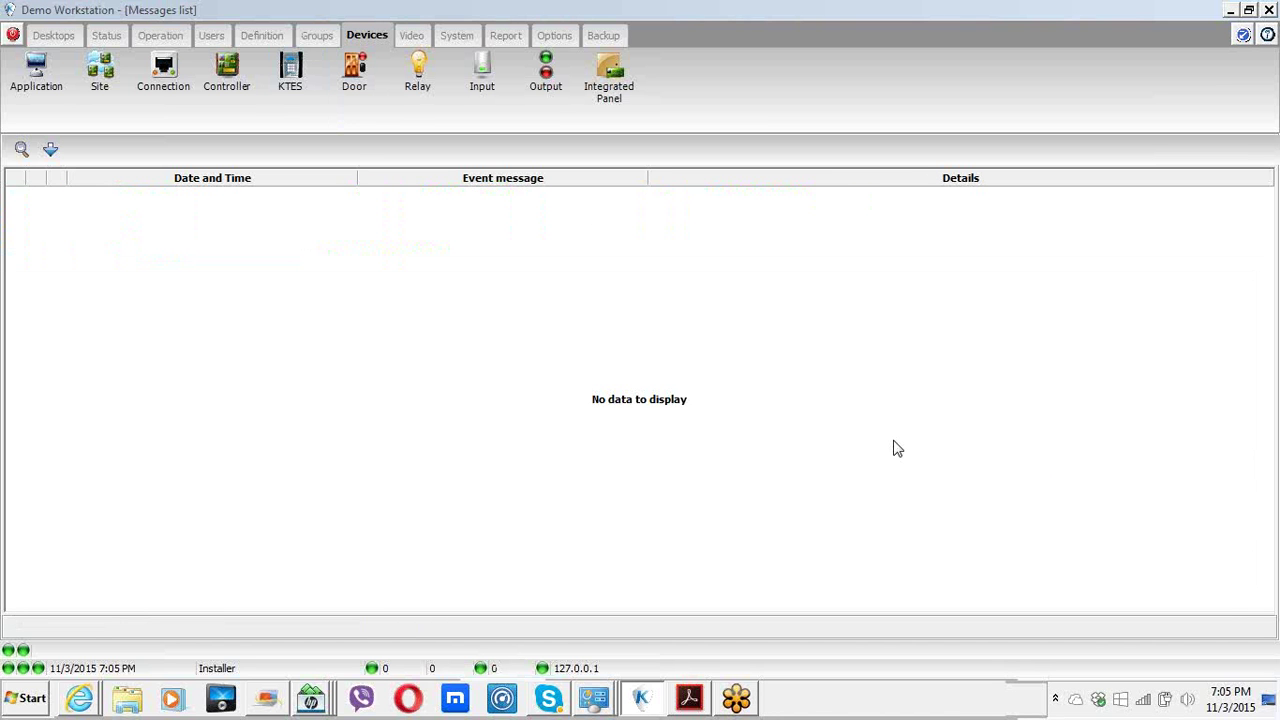
# - Open the door operations, look through the connection's doors, including Exit door and Main Entrance, and close the window
pyautogui.click(160, 35)
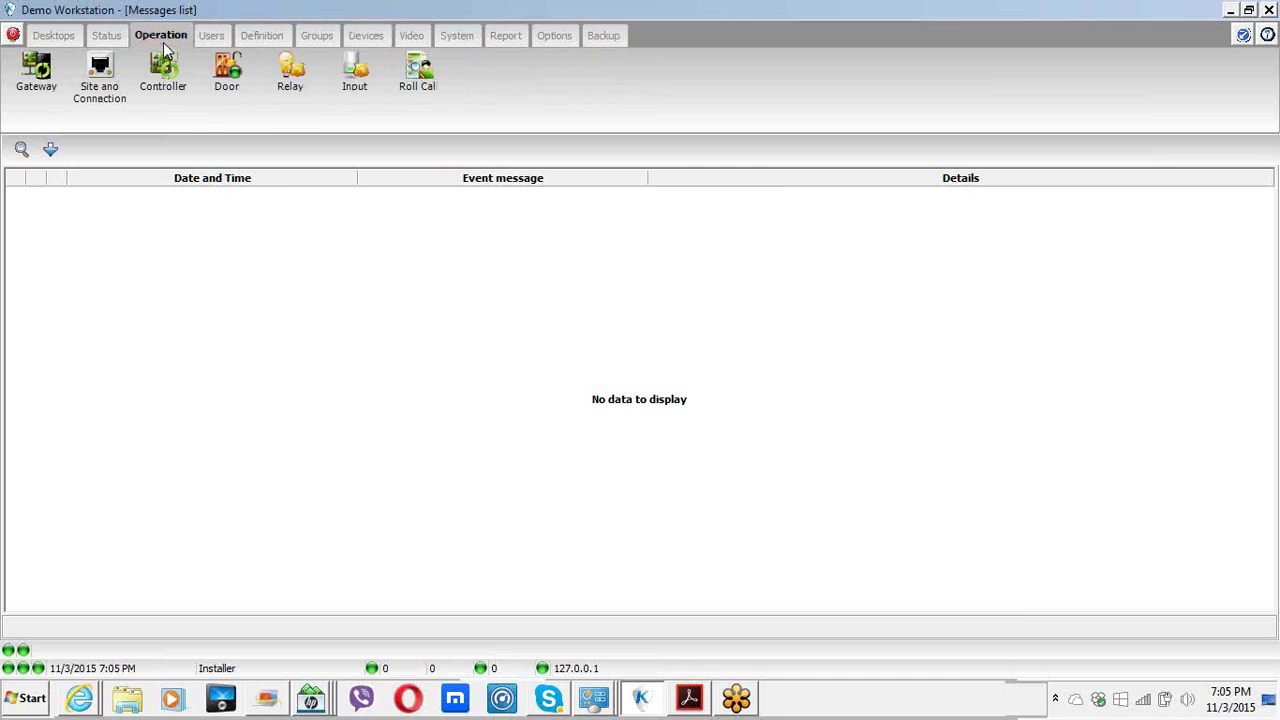
pyautogui.click(230, 90)
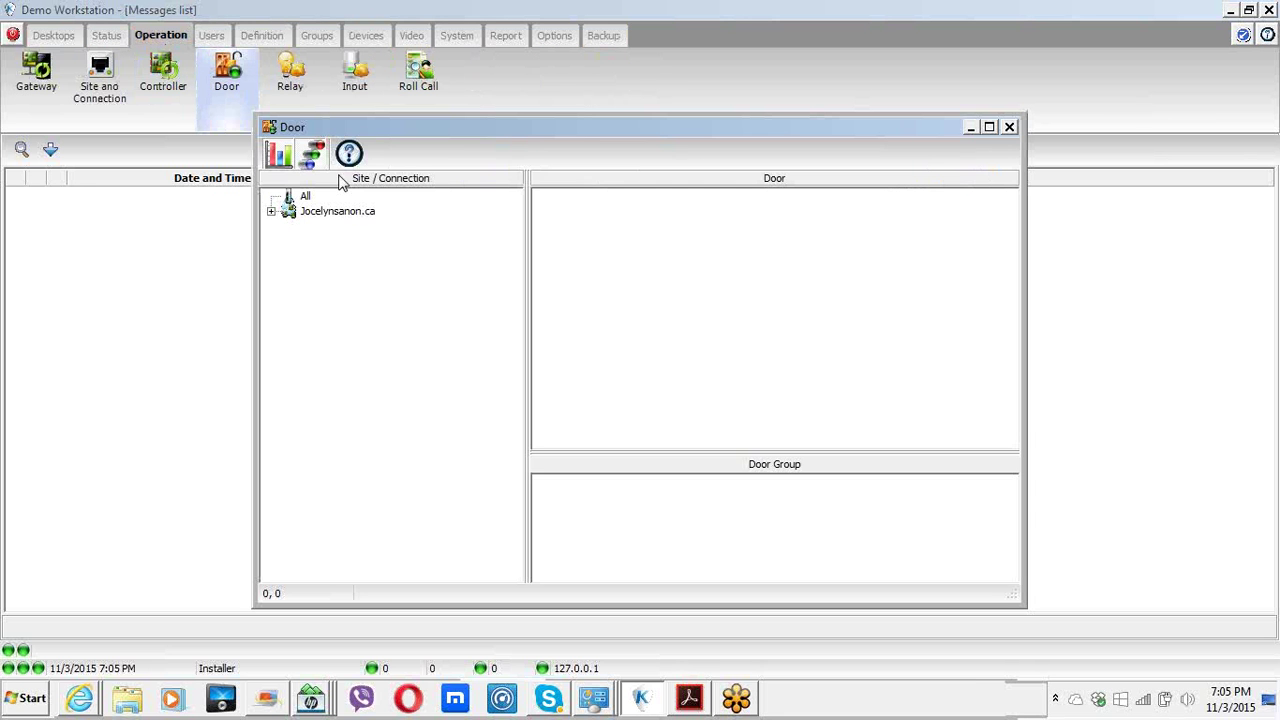
pyautogui.click(271, 211)
pyautogui.click(334, 230)
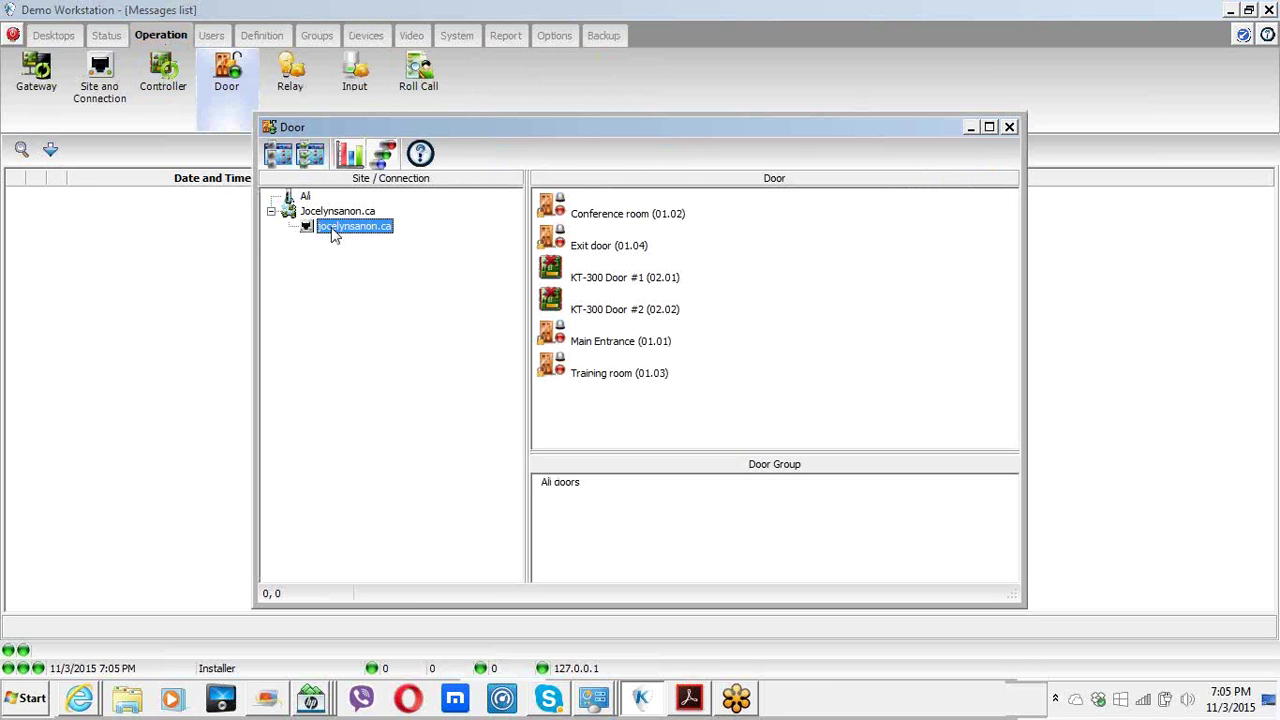
pyautogui.click(590, 218)
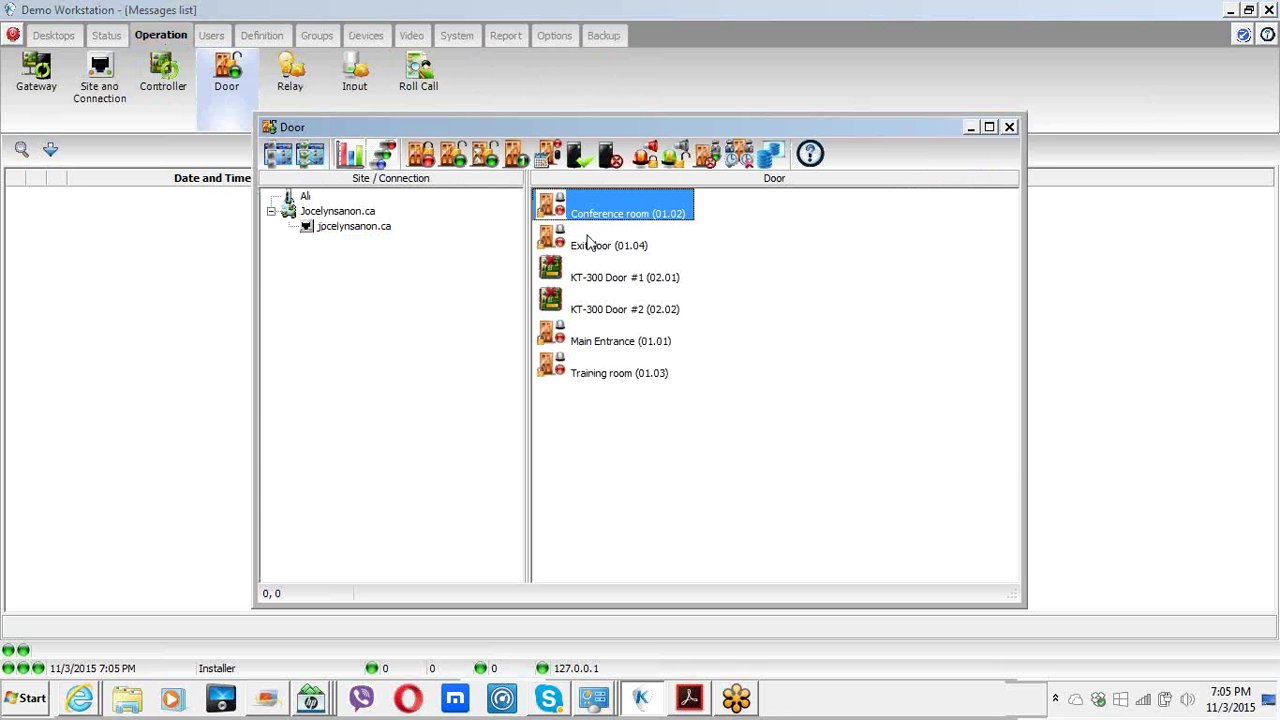
pyautogui.click(590, 246)
pyautogui.click(604, 351)
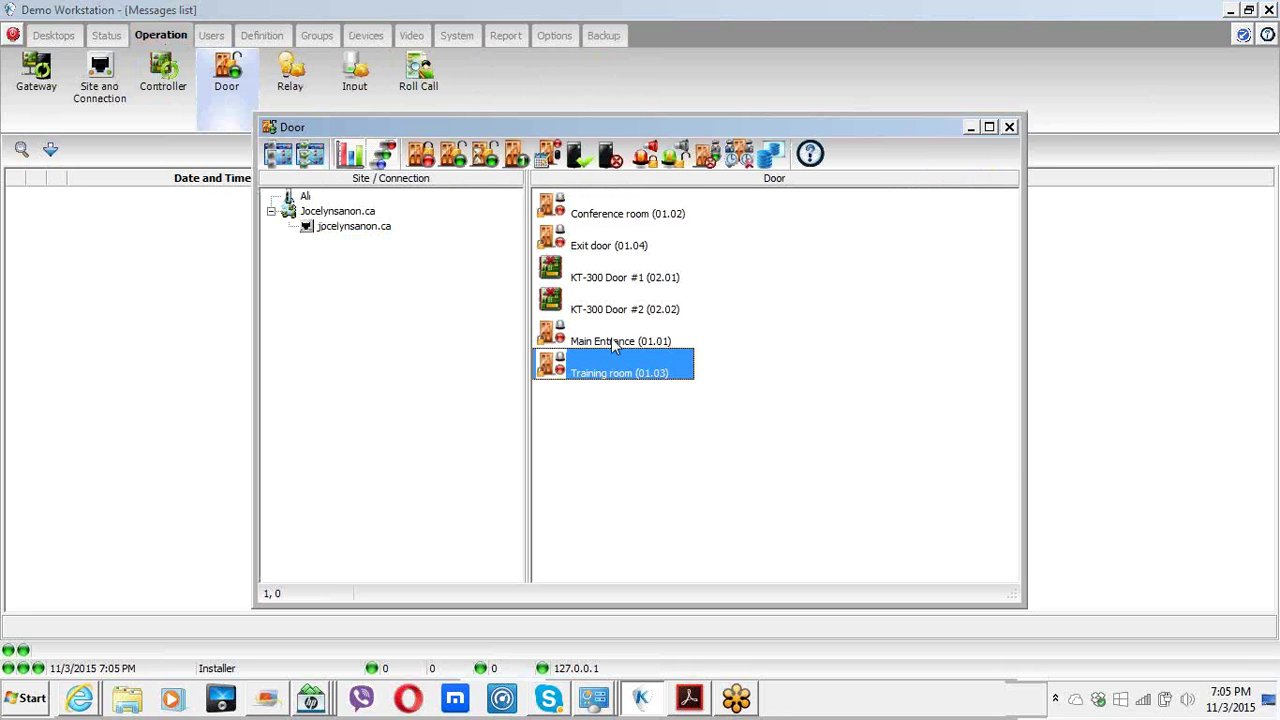
pyautogui.click(611, 338)
pyautogui.click(1008, 128)
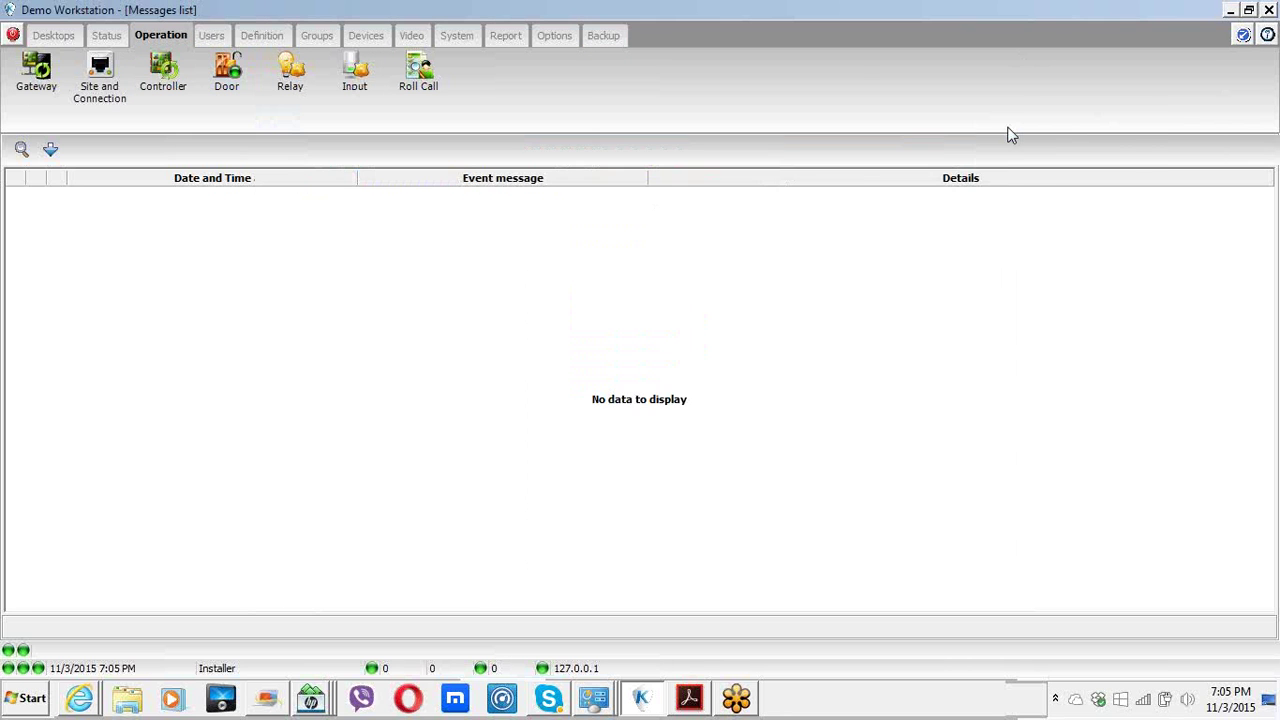
# - Reopen the door operations, point out Exit door and Main Entrance under the site, and close the window
pyautogui.click(226, 75)
pyautogui.click(352, 211)
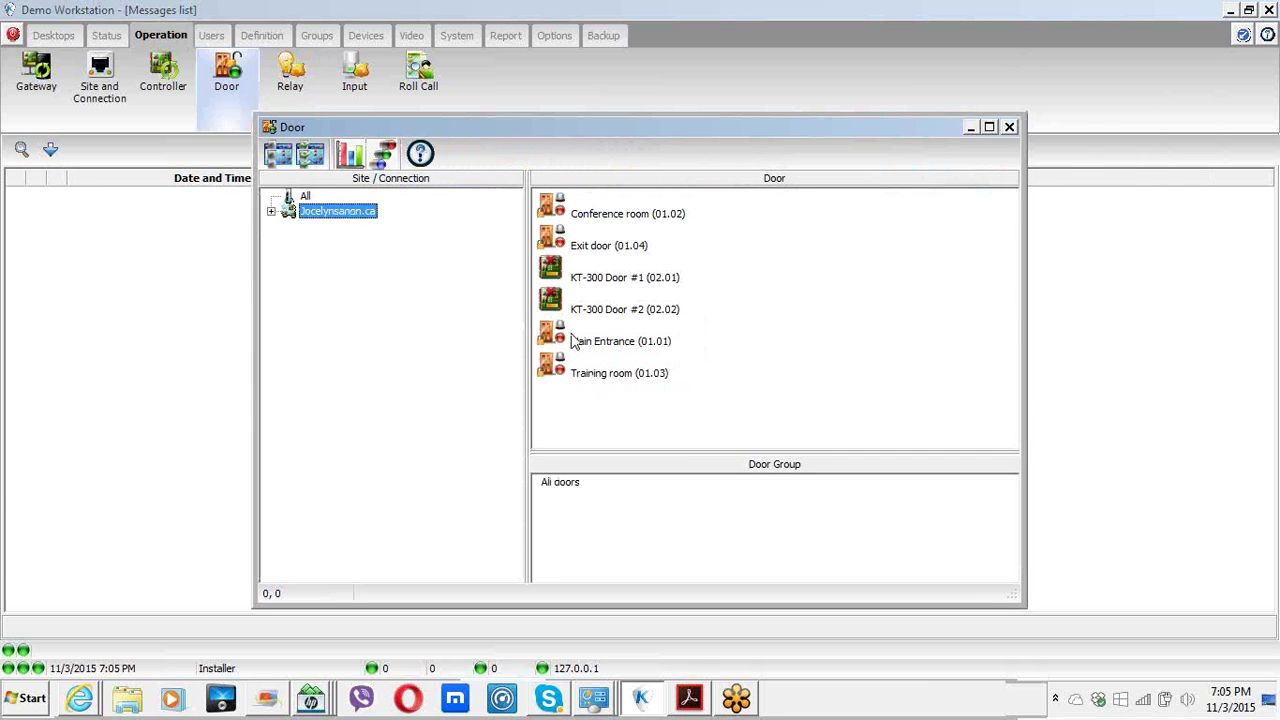
pyautogui.click(597, 255)
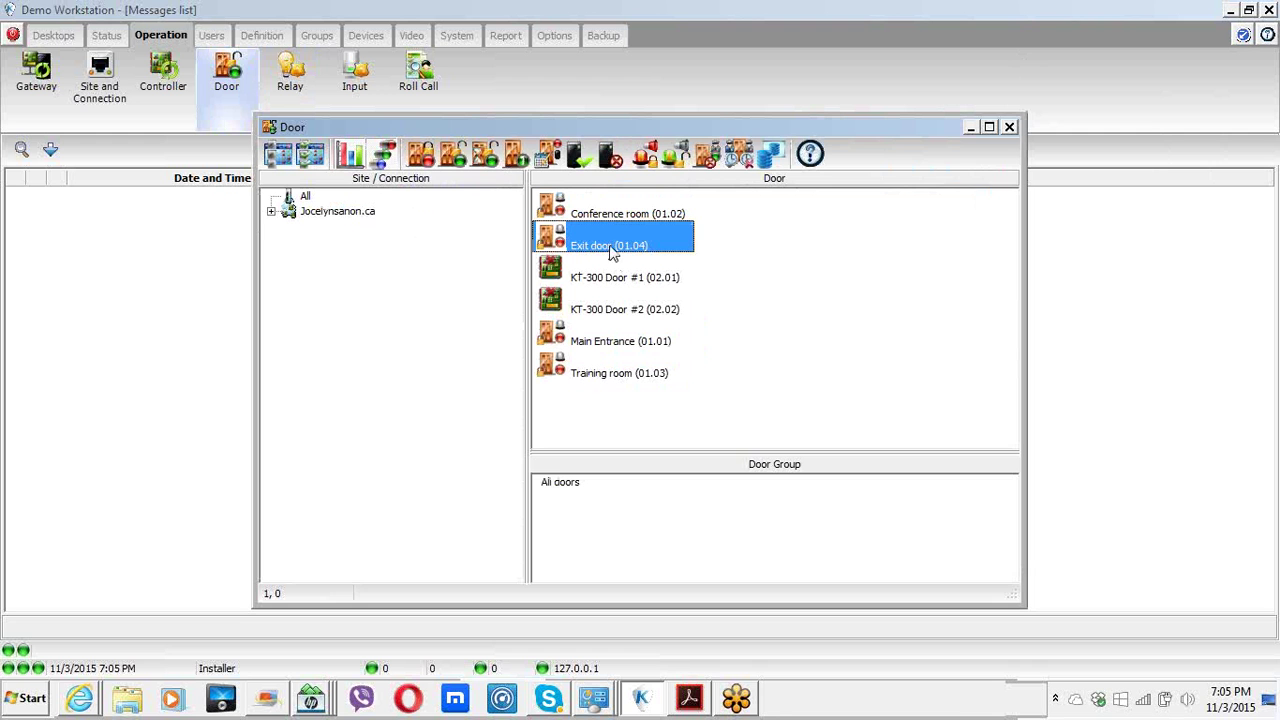
pyautogui.click(643, 350)
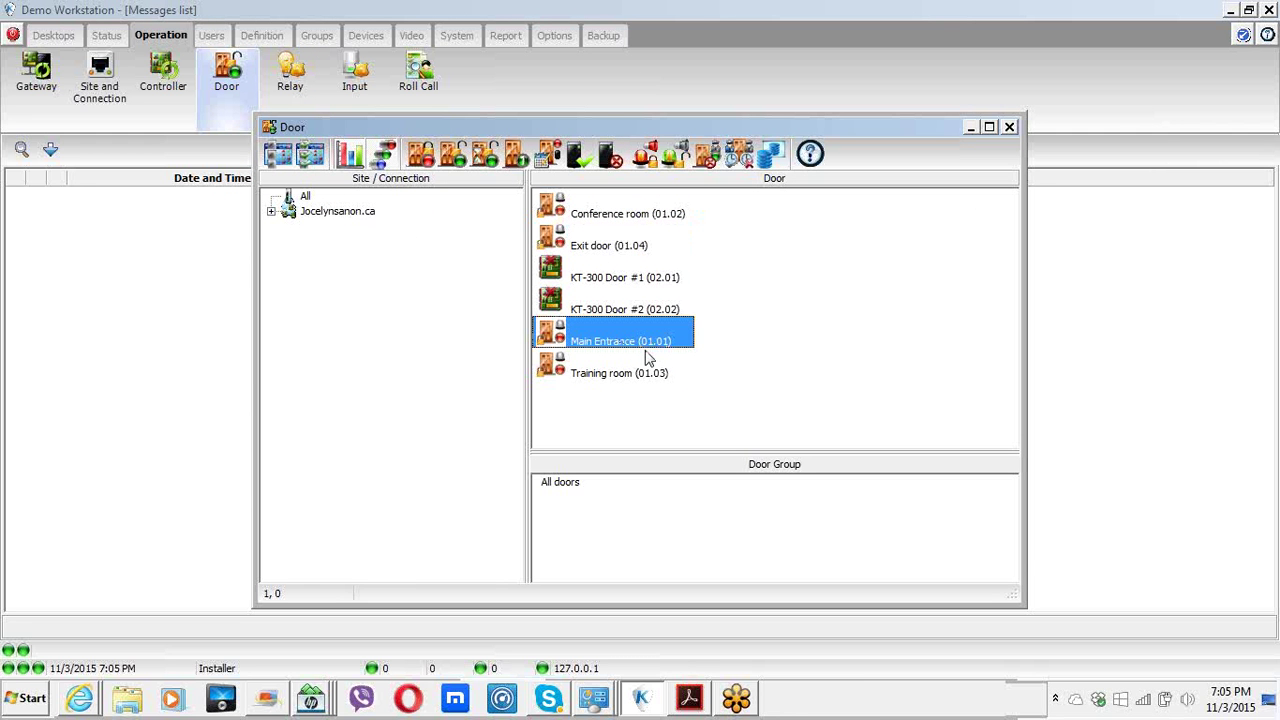
pyautogui.click(1009, 127)
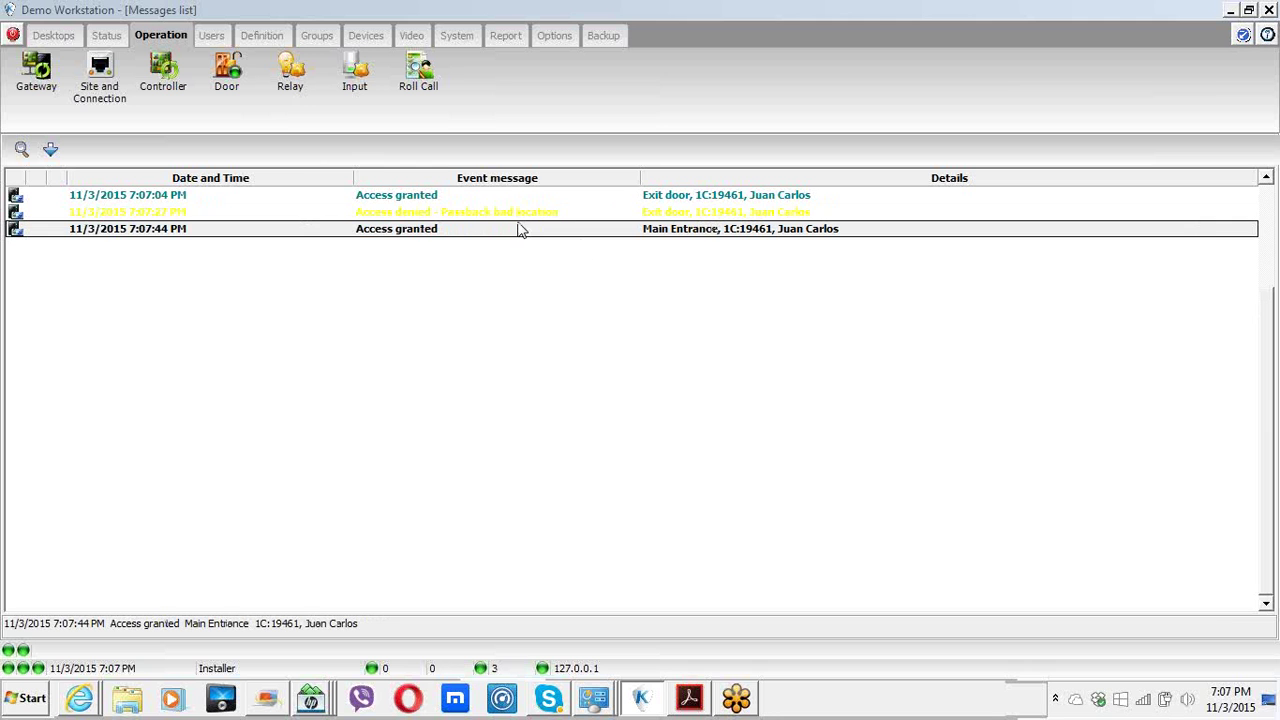
# - Open the controller configuration, hide the site and connection filters, and load the KT-400 #1 controller
pyautogui.click(712, 236)
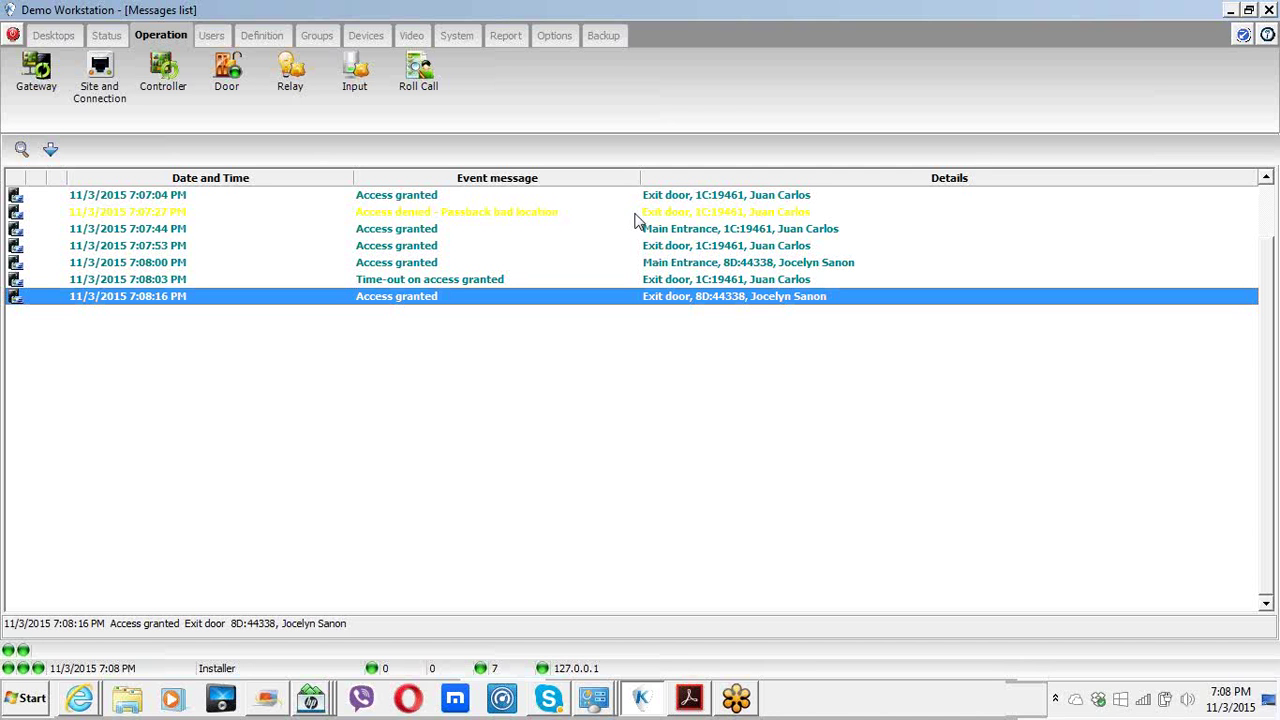
pyautogui.click(365, 38)
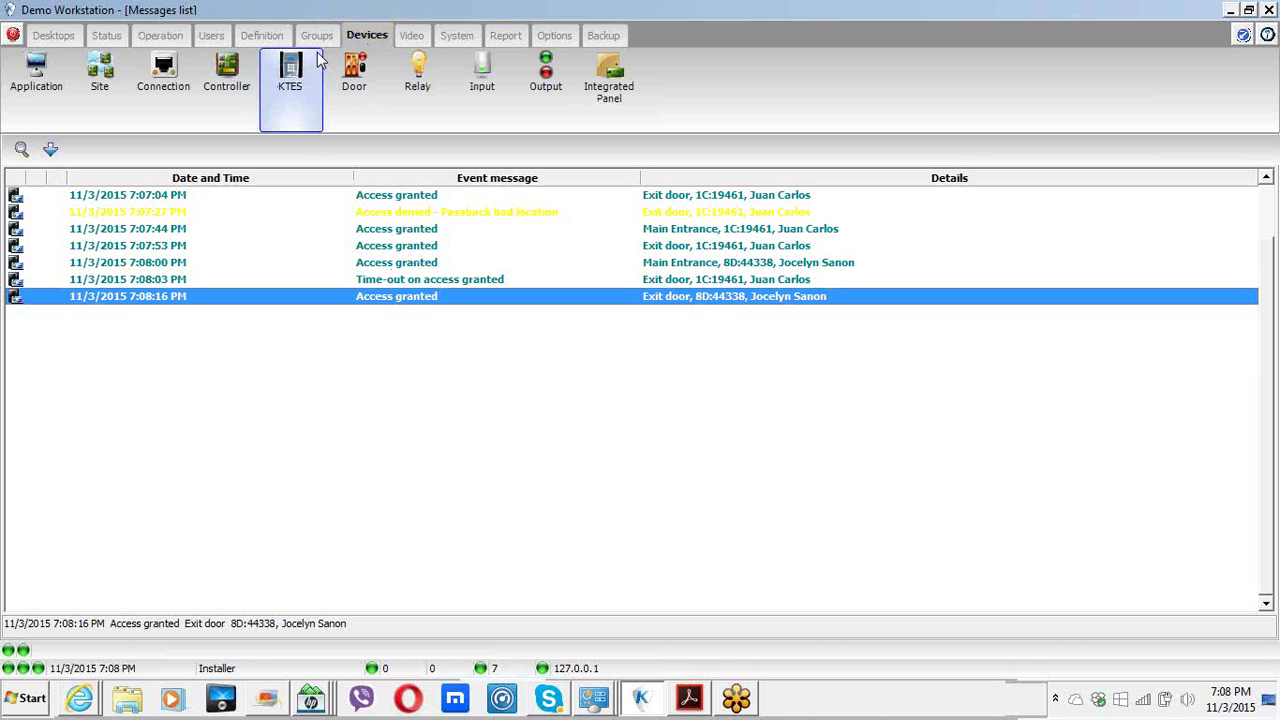
pyautogui.click(227, 75)
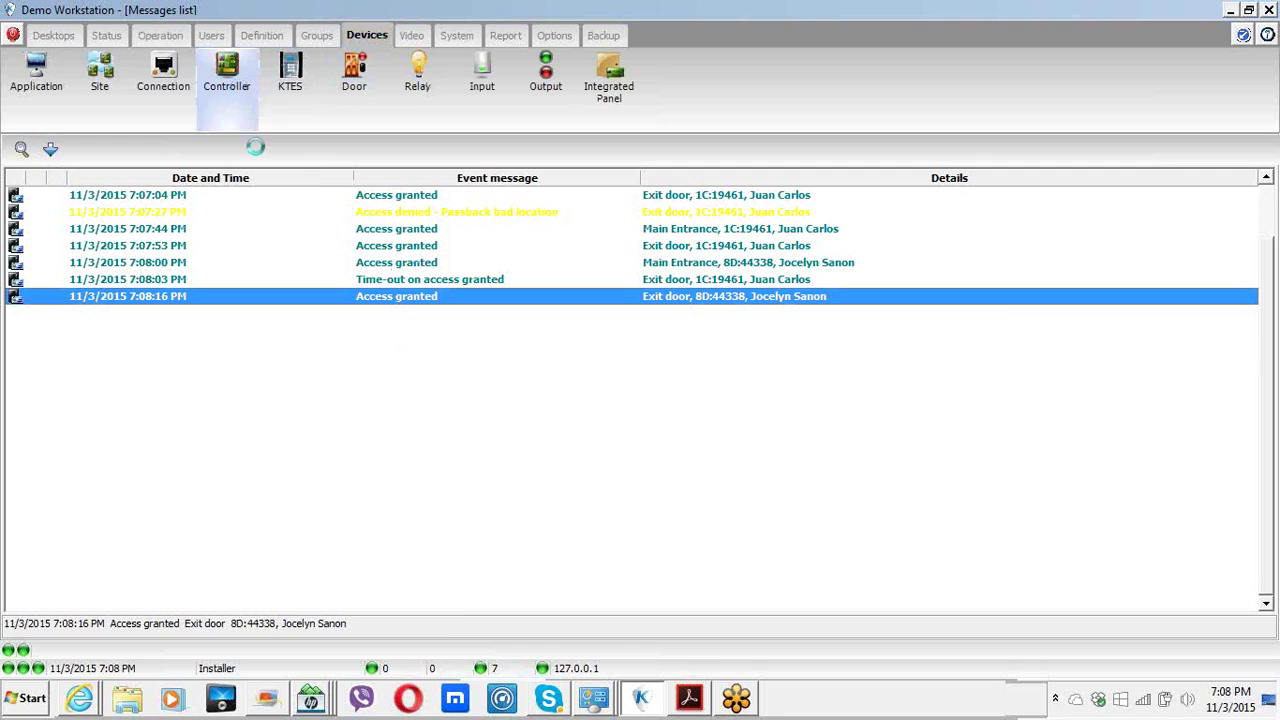
pyautogui.click(185, 178)
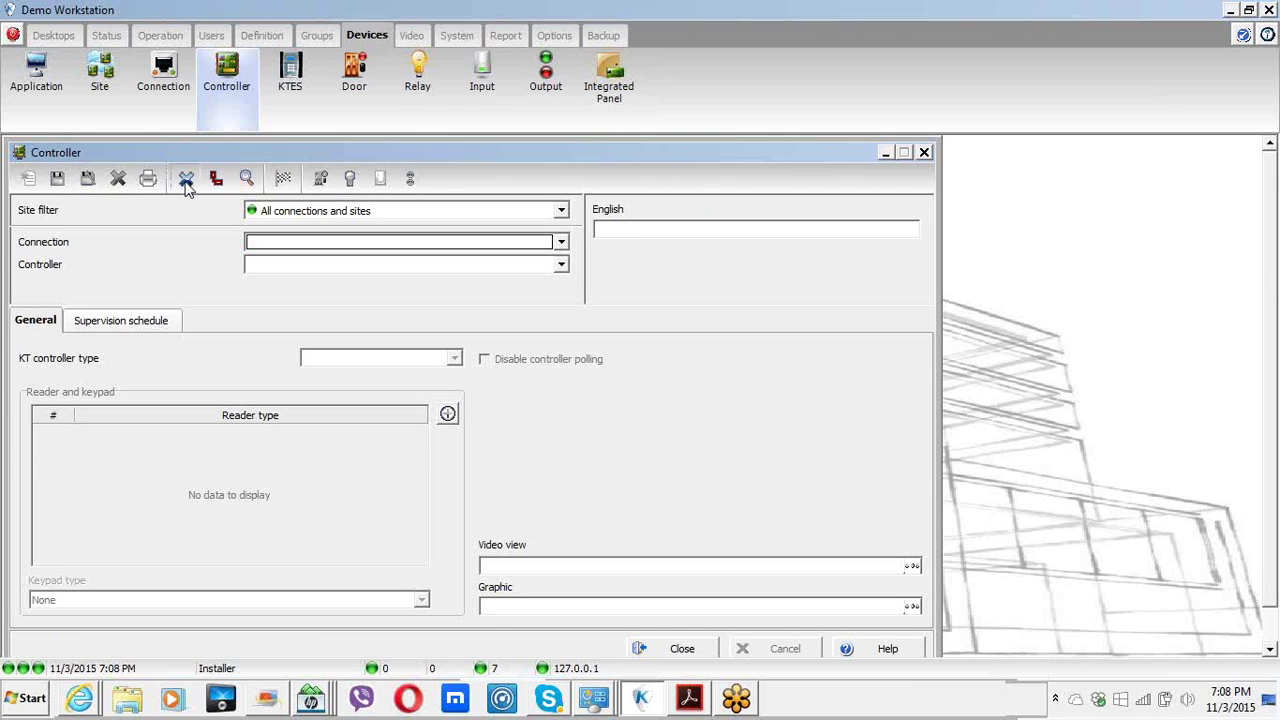
pyautogui.click(265, 250)
pyautogui.click(278, 287)
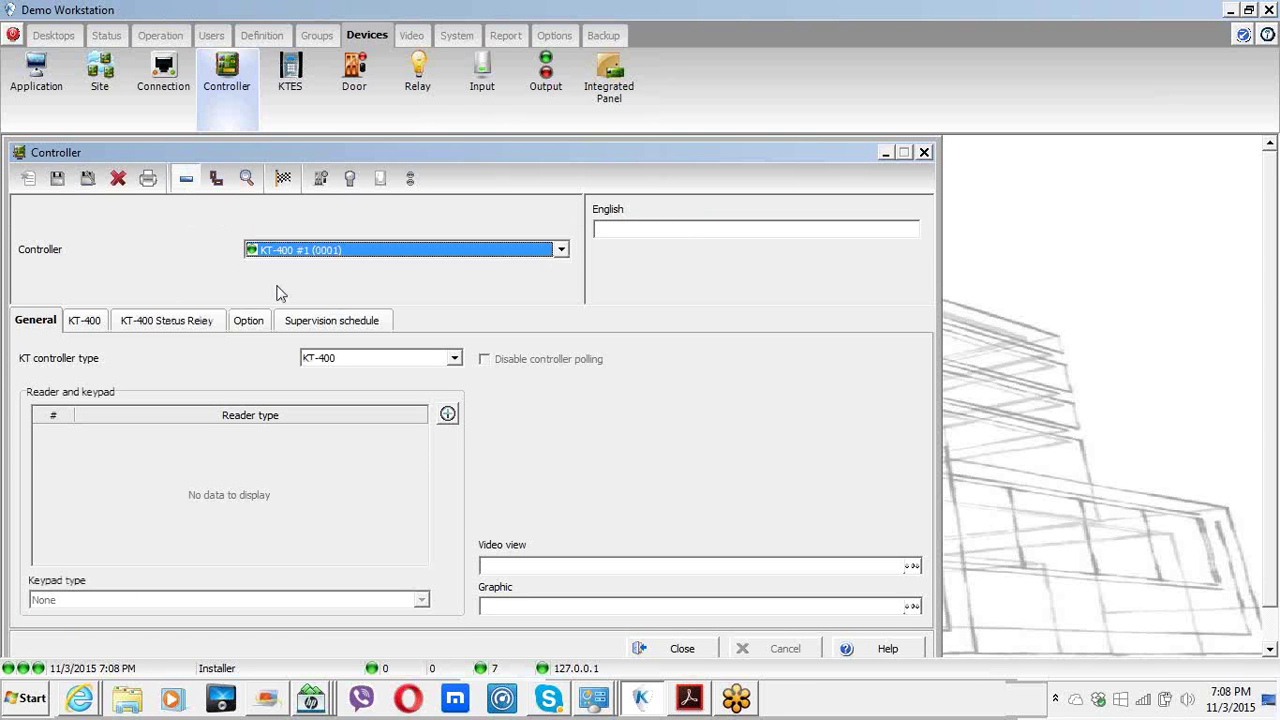
# - Set the KT-400 #1 controller's anti-passback type to Soft anti-passback, save it, and close the configuration
pyautogui.click(90, 323)
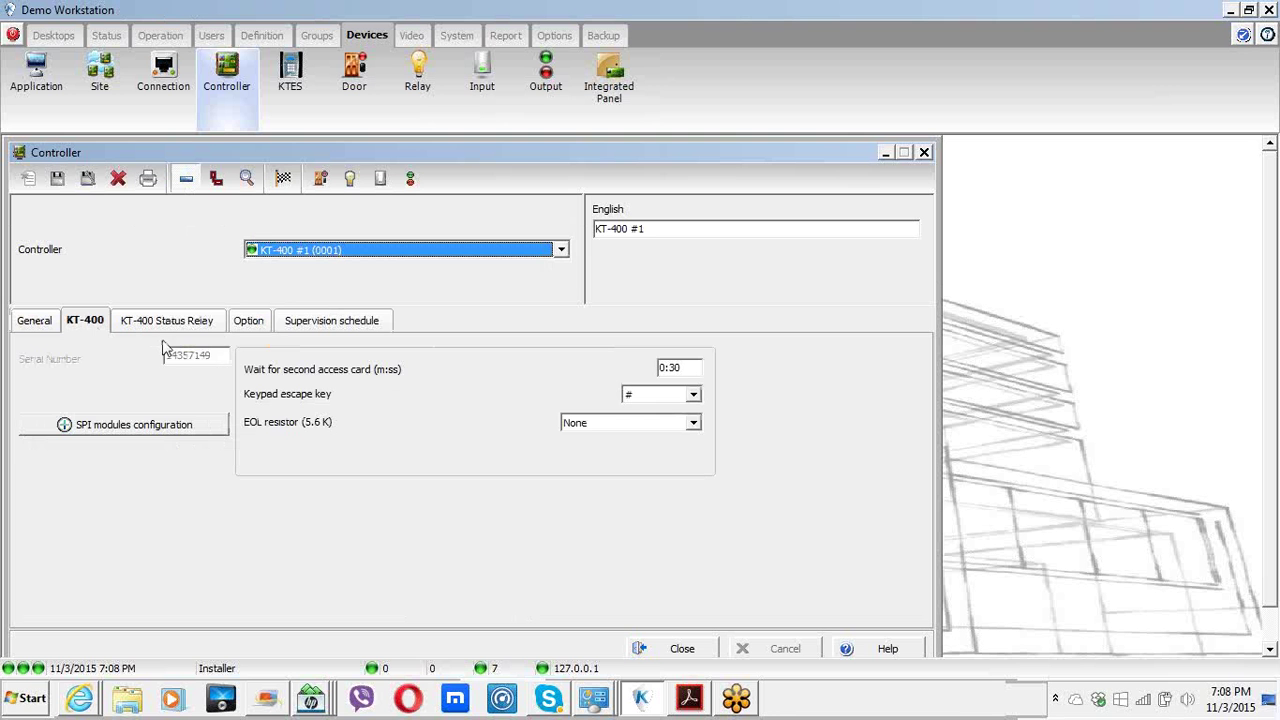
pyautogui.click(250, 322)
pyautogui.click(328, 480)
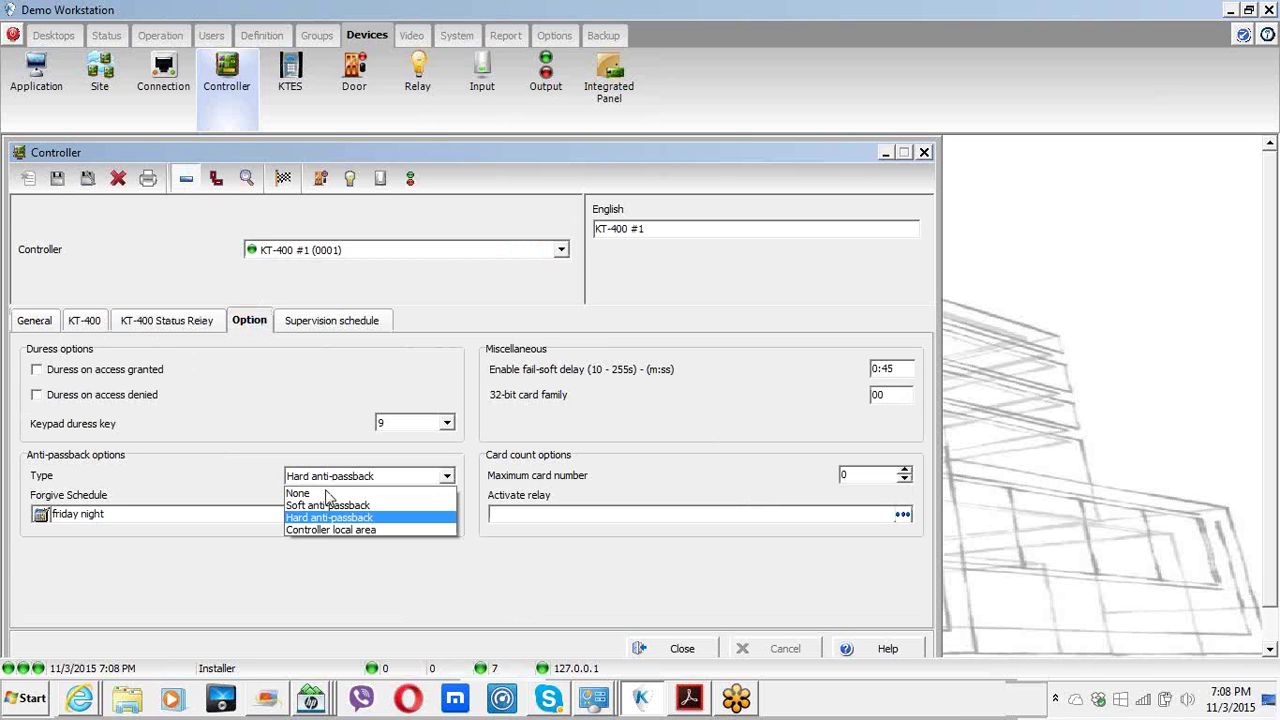
pyautogui.click(328, 505)
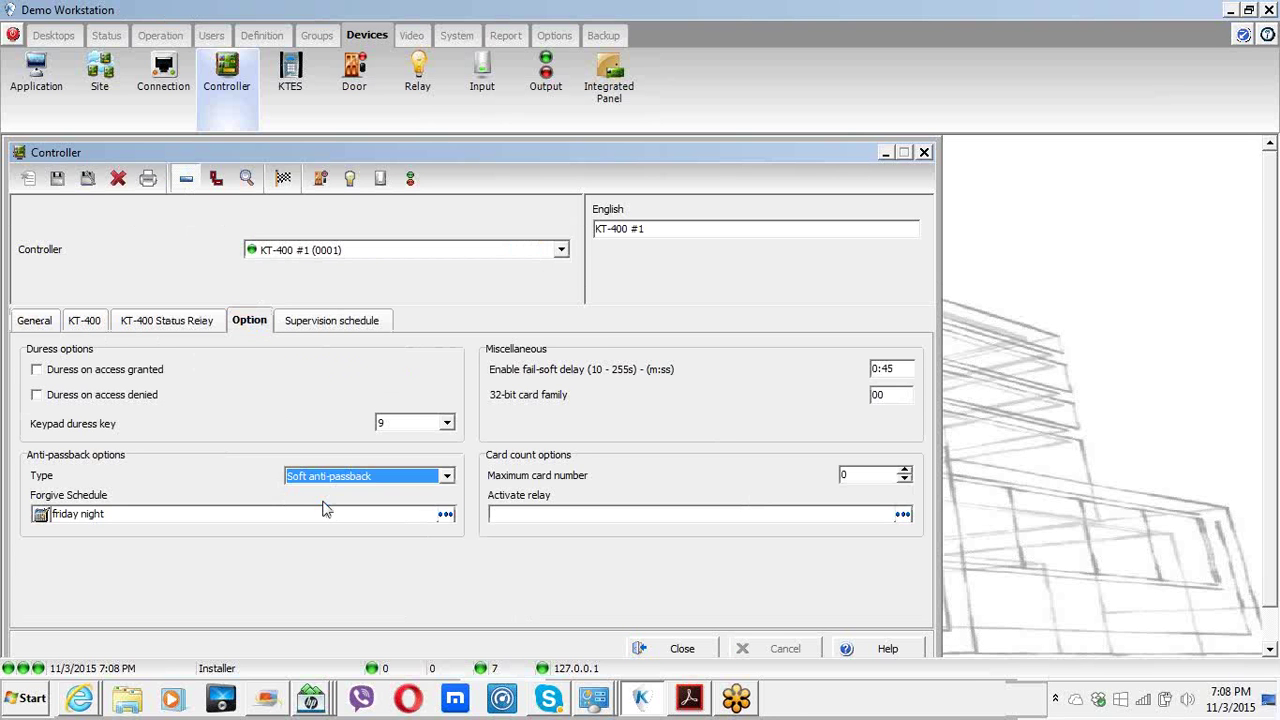
pyautogui.click(58, 180)
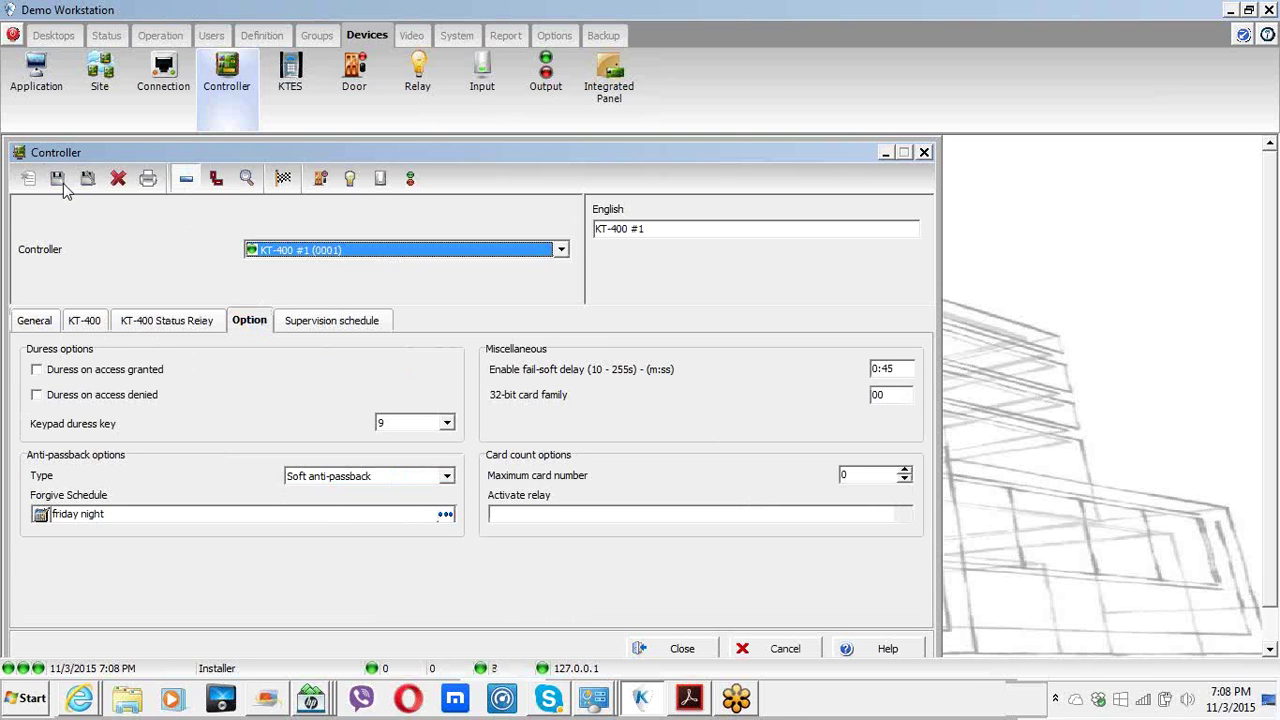
pyautogui.click(687, 648)
# - Inspect the latest Exit door event in the maximized messages list, and recheck the KT-400 #1 controller's anti-passback options
pyautogui.click(431, 152)
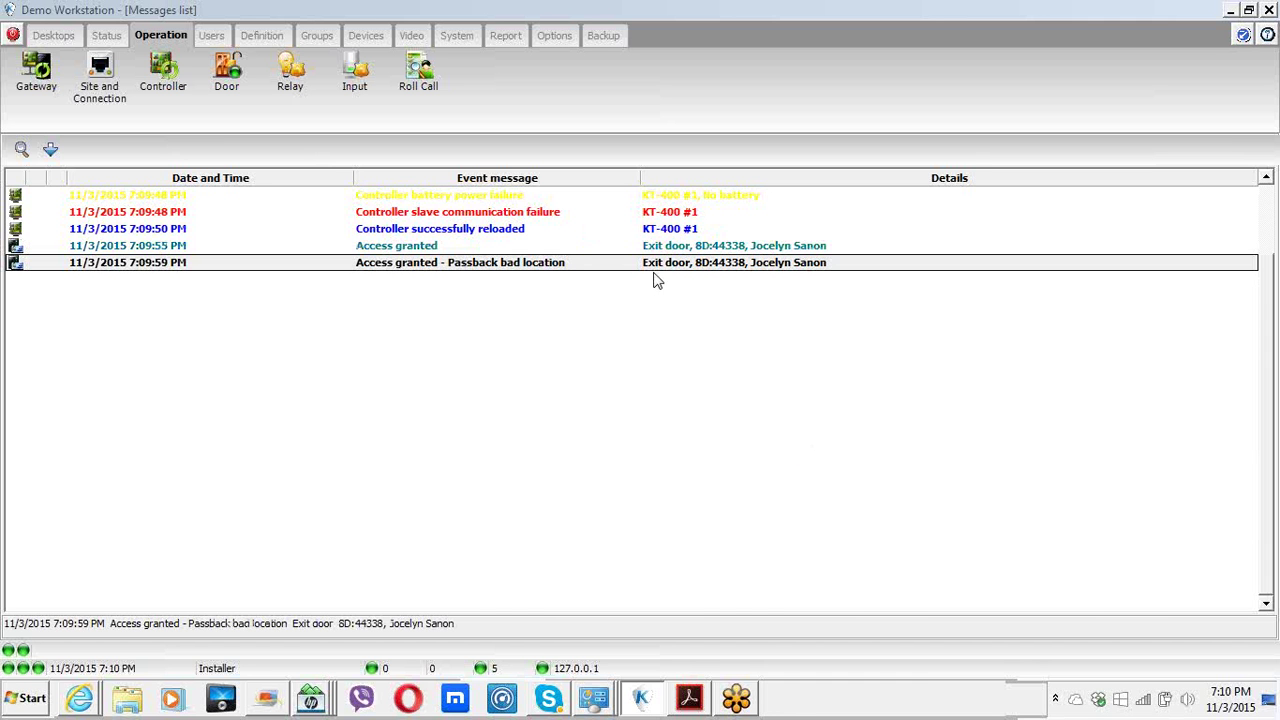
pyautogui.click(470, 270)
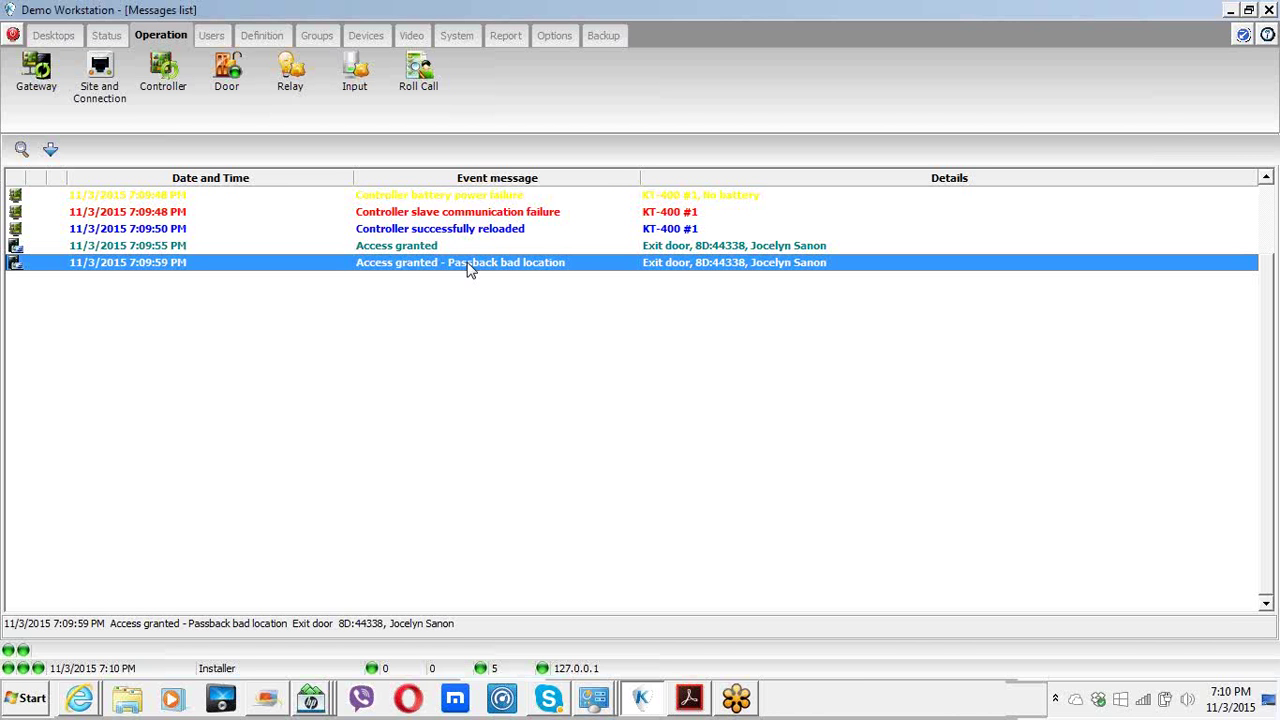
pyautogui.click(385, 38)
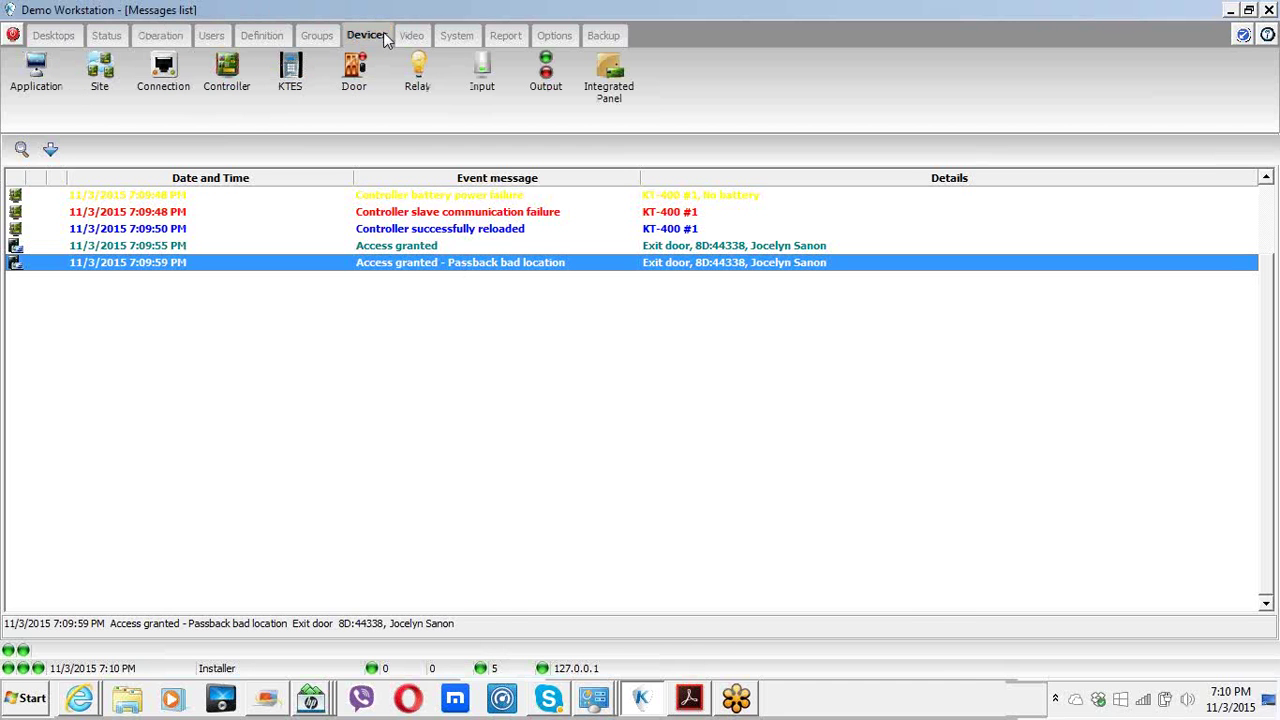
pyautogui.click(230, 90)
pyautogui.click(359, 248)
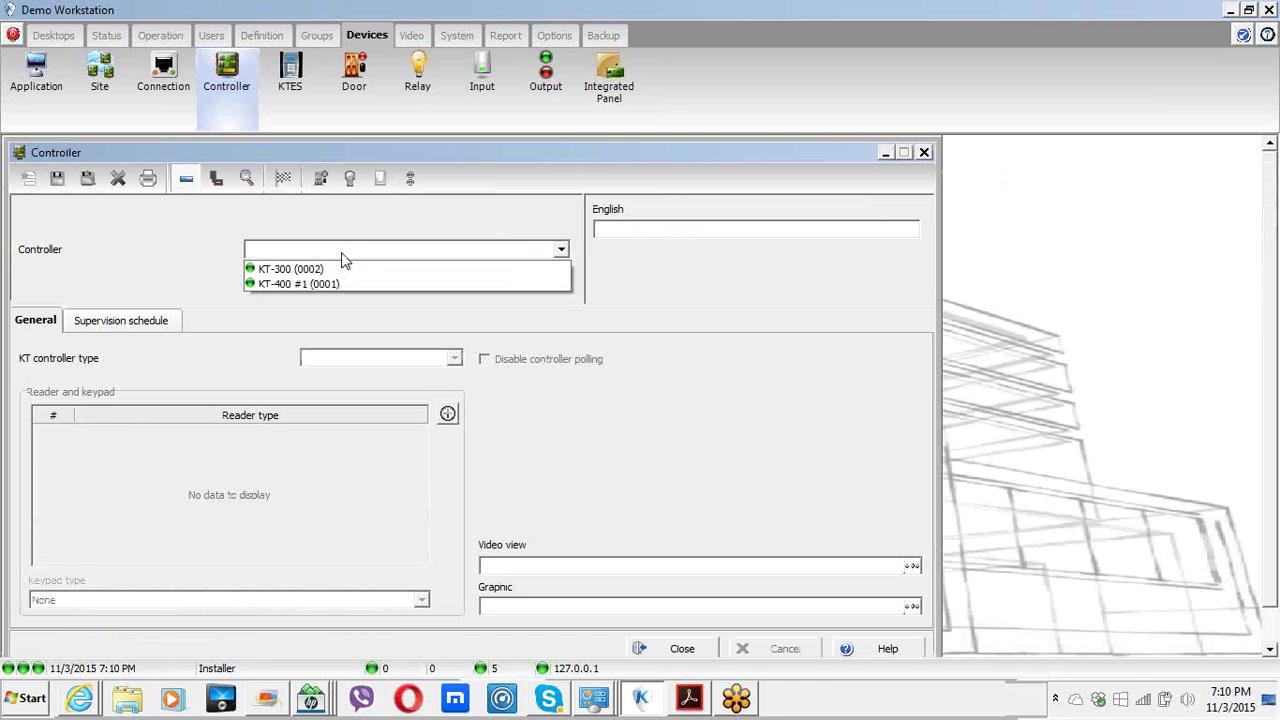
pyautogui.click(300, 283)
pyautogui.click(248, 325)
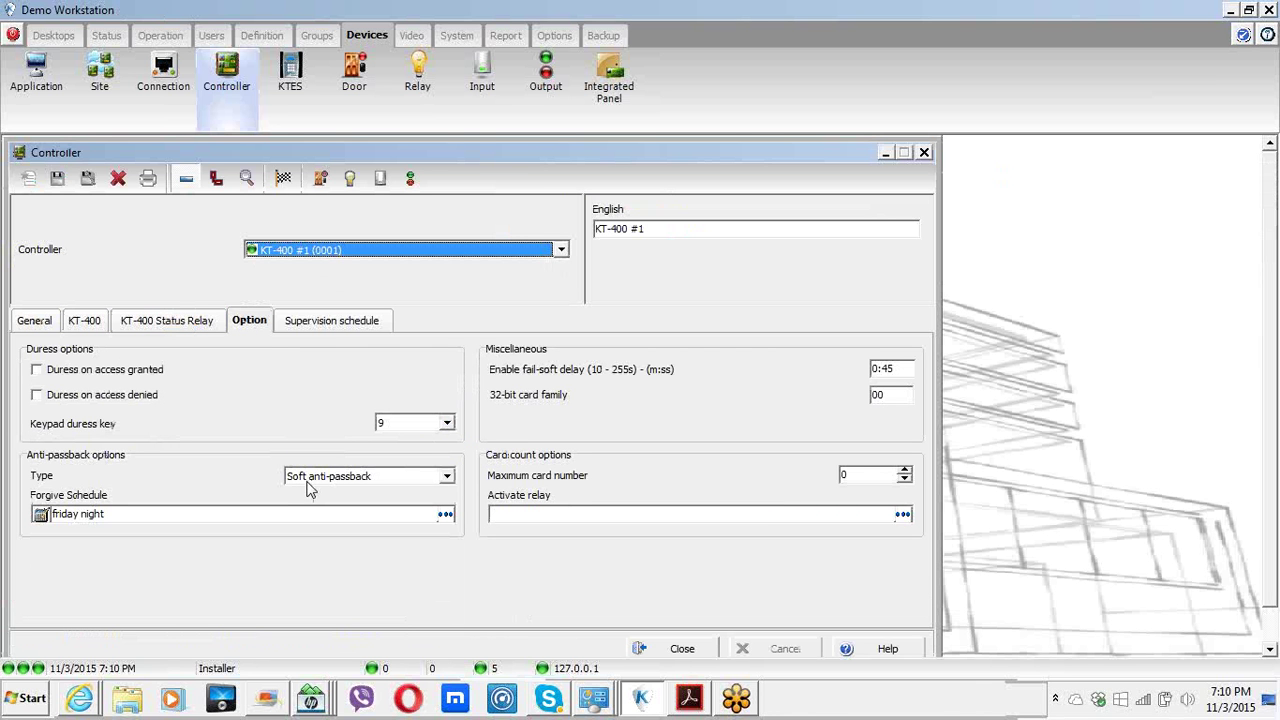
pyautogui.click(680, 648)
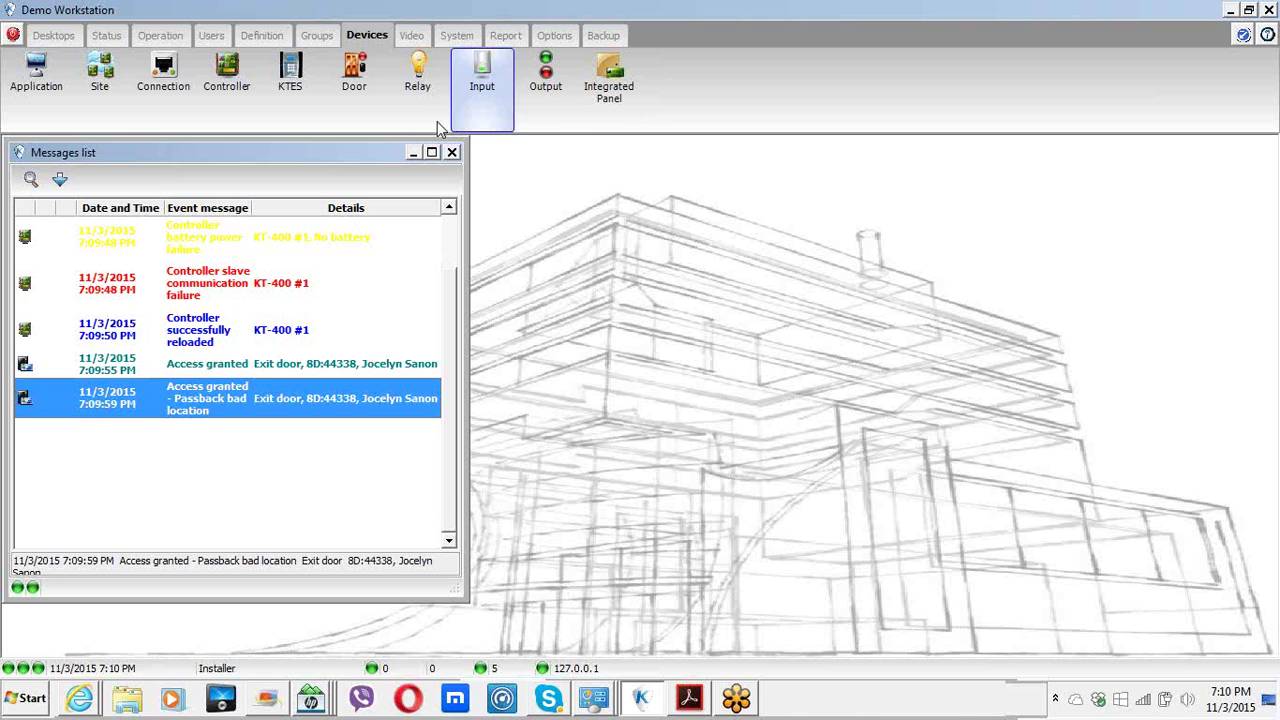
pyautogui.click(431, 153)
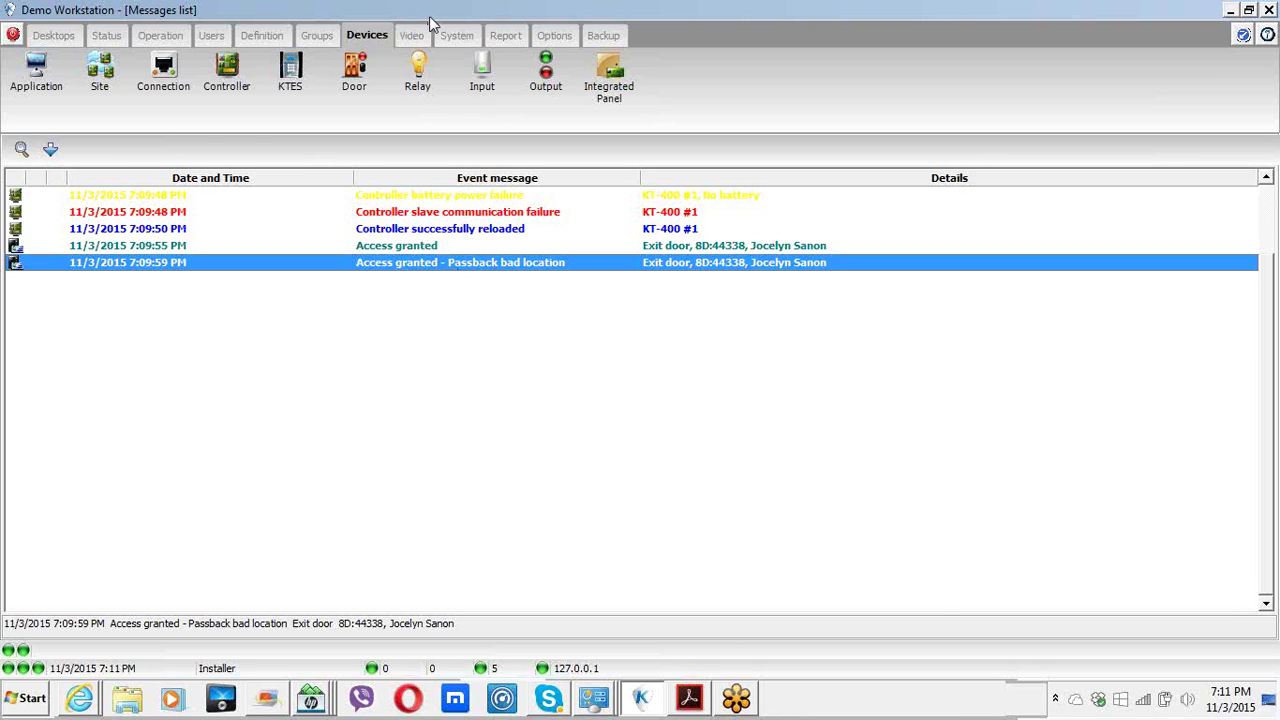
# - Try the None and Soft anti-passback types on the KT-300 controller, reselect Hard anti-passback, and close the configuration
pyautogui.click(229, 75)
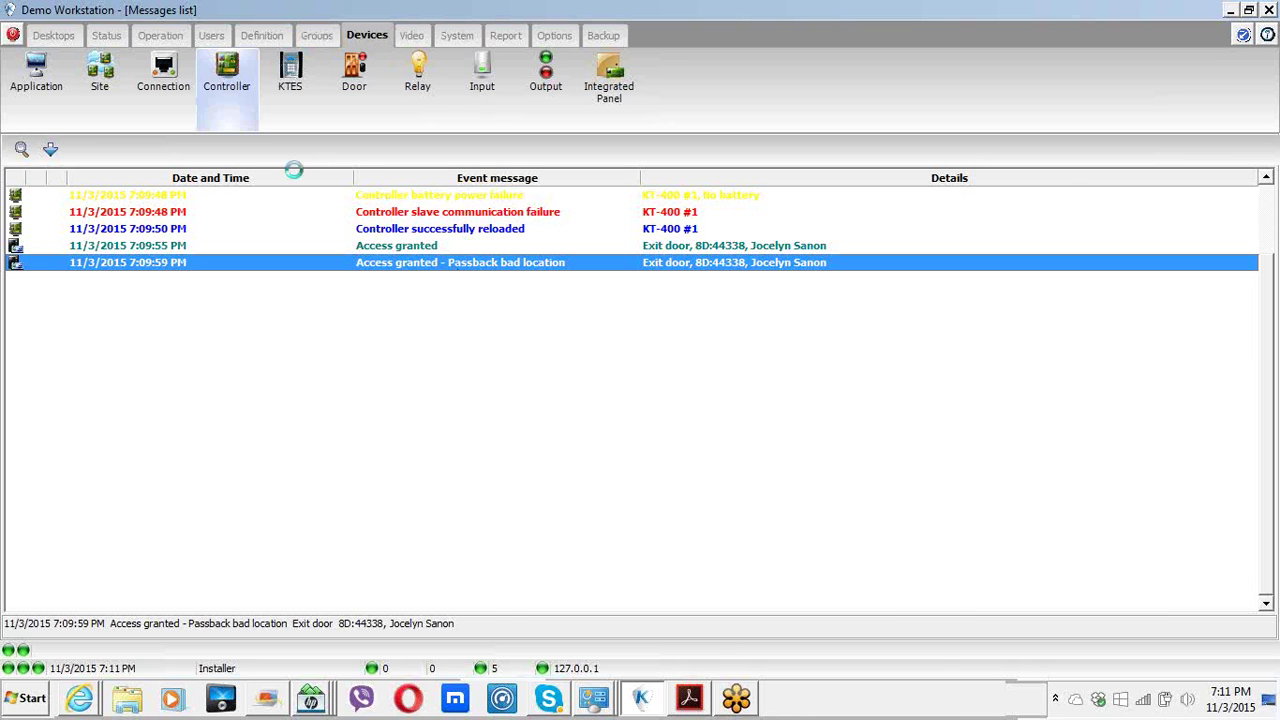
pyautogui.click(290, 250)
pyautogui.click(289, 269)
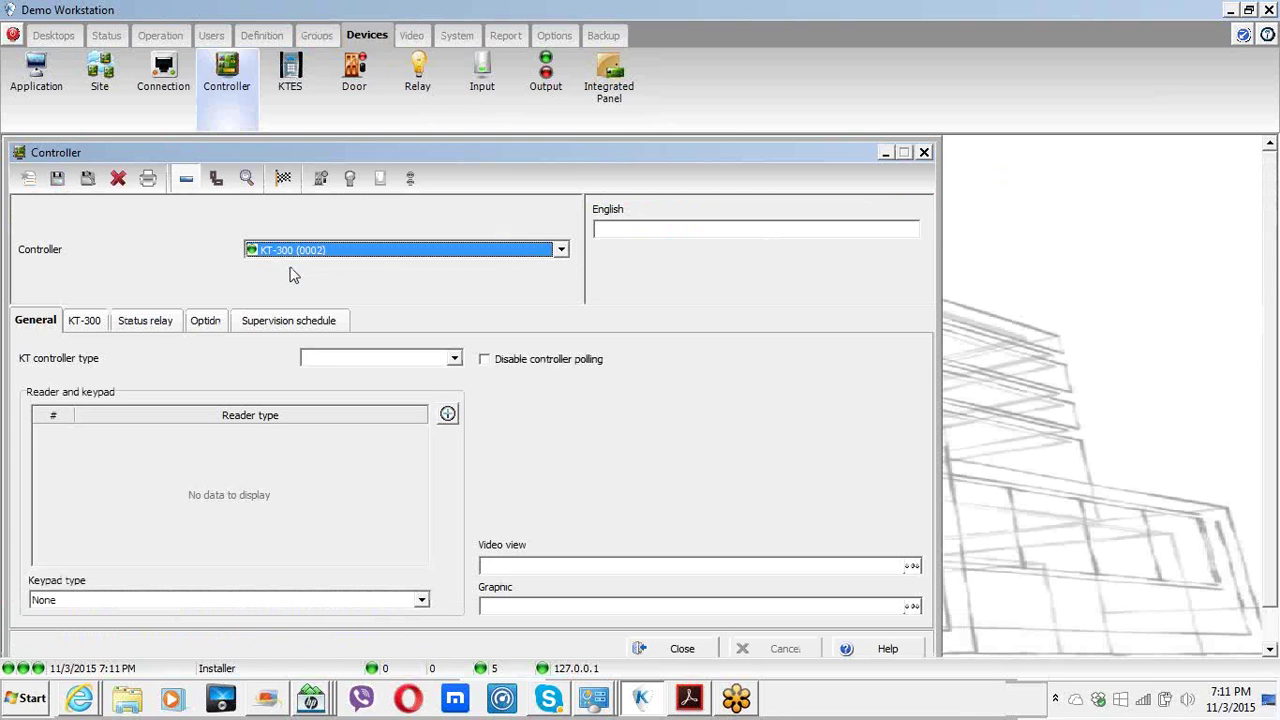
pyautogui.click(203, 322)
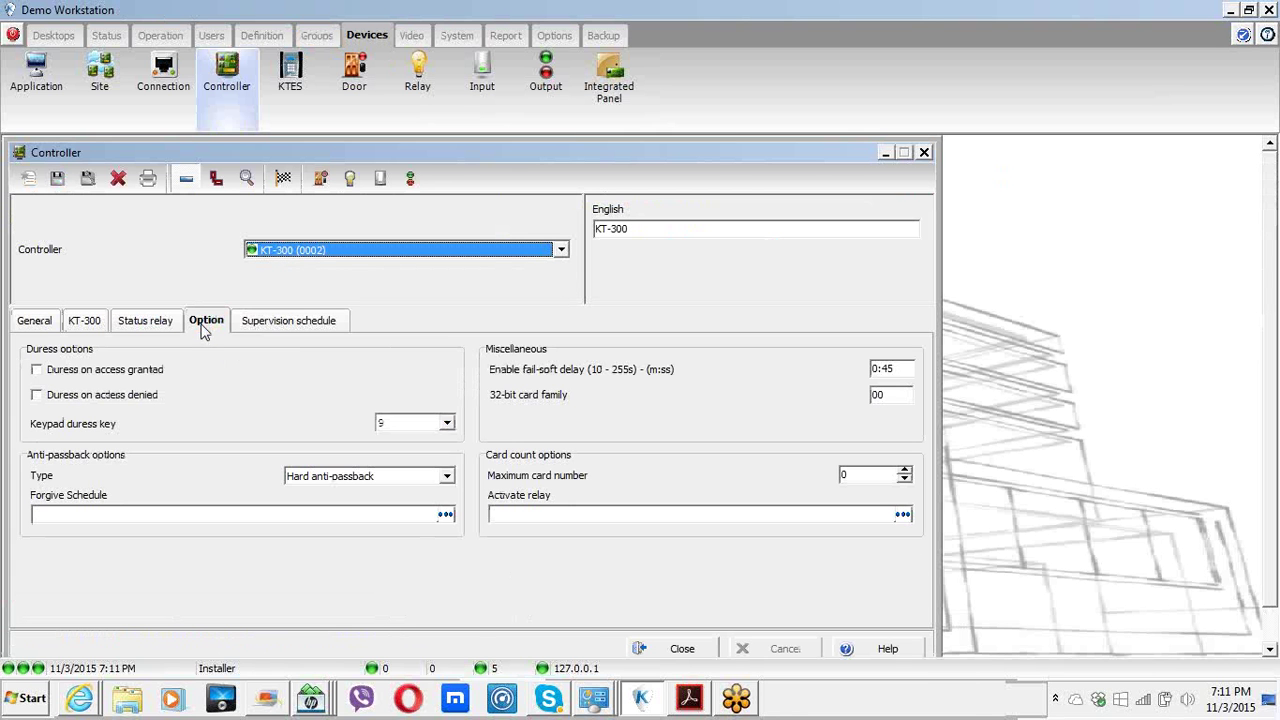
pyautogui.click(308, 478)
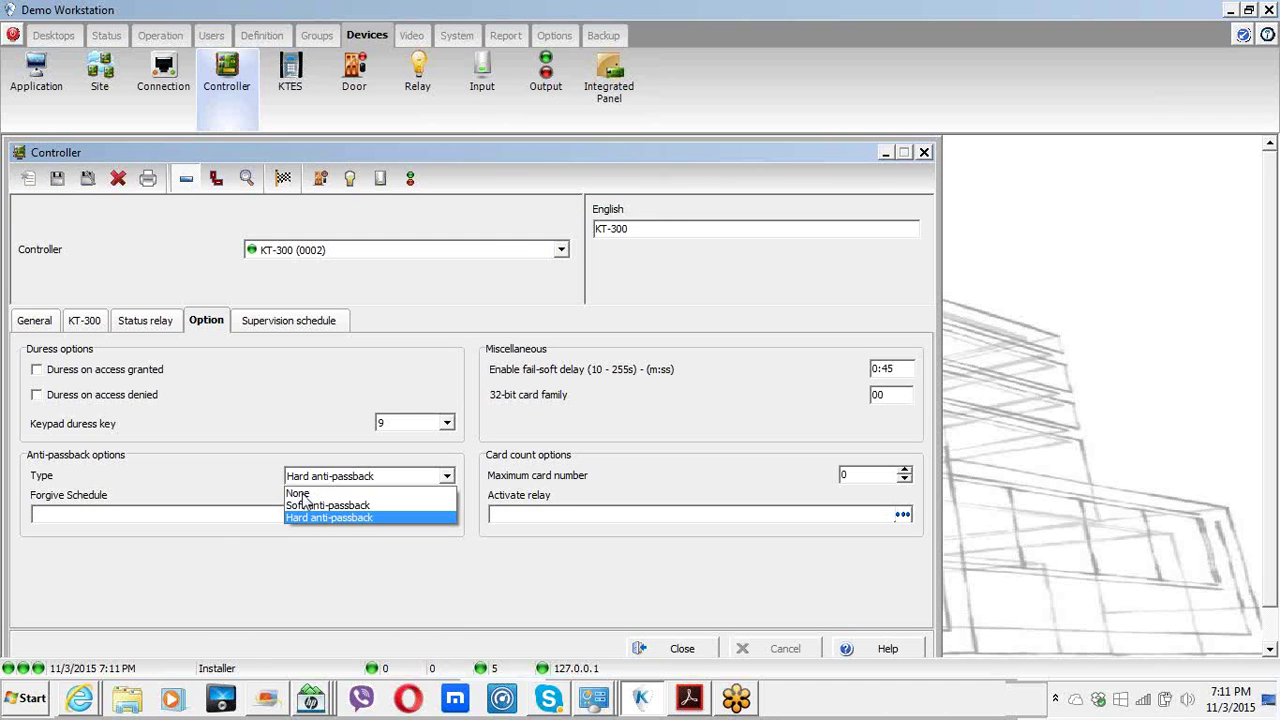
pyautogui.click(303, 493)
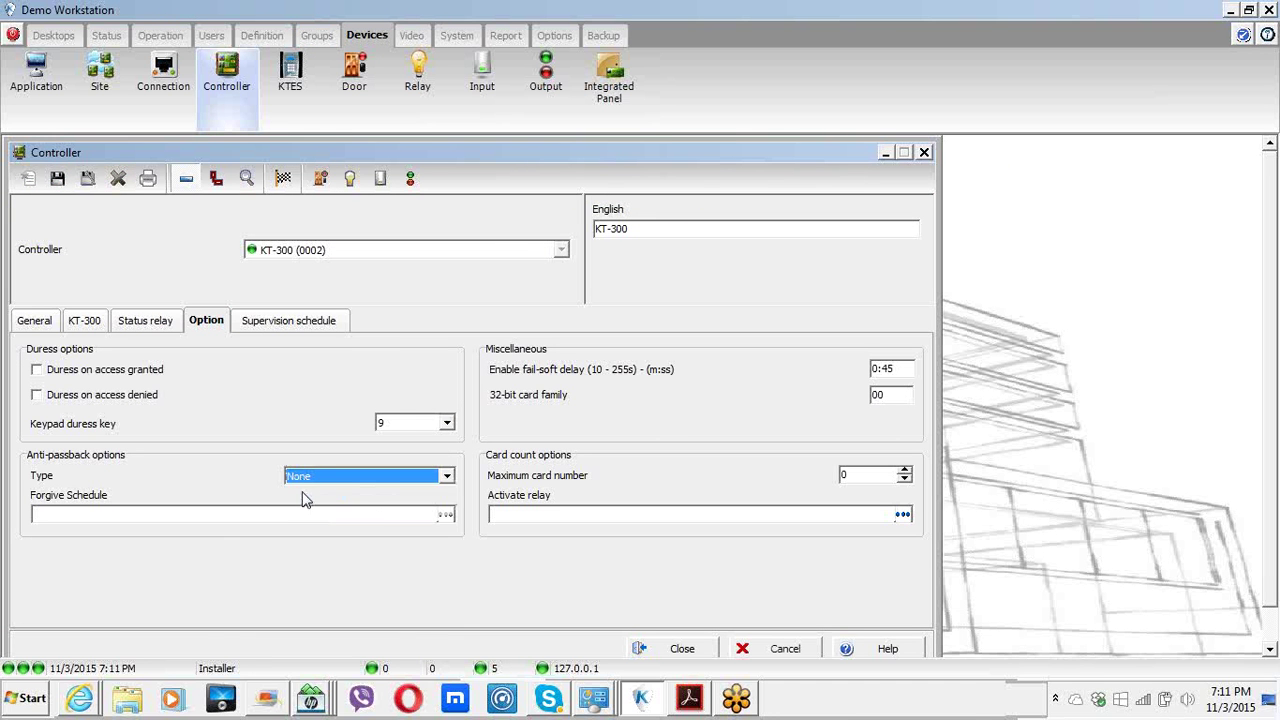
pyautogui.click(308, 477)
pyautogui.click(310, 510)
pyautogui.click(315, 478)
pyautogui.click(318, 521)
pyautogui.click(683, 648)
pyautogui.click(651, 398)
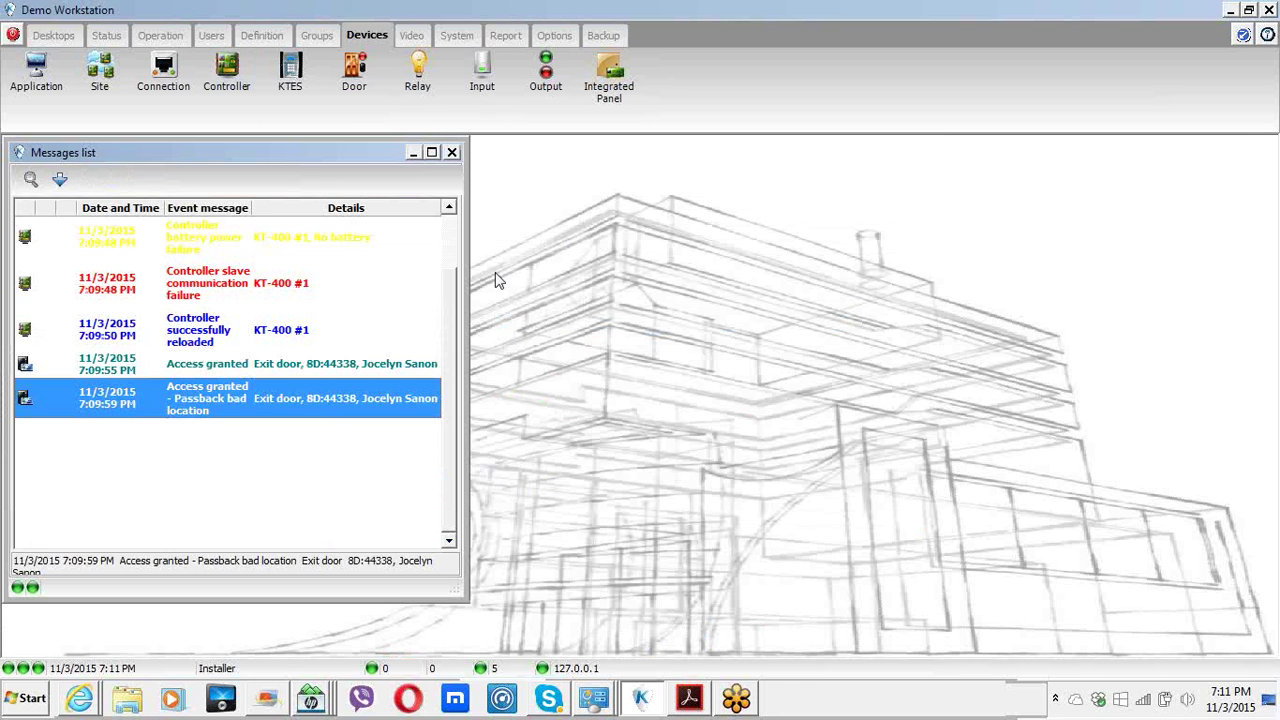
# - Open the cardholder's card, examine its miscellaneous settings including the Disable passback option, and close it
pyautogui.click(431, 152)
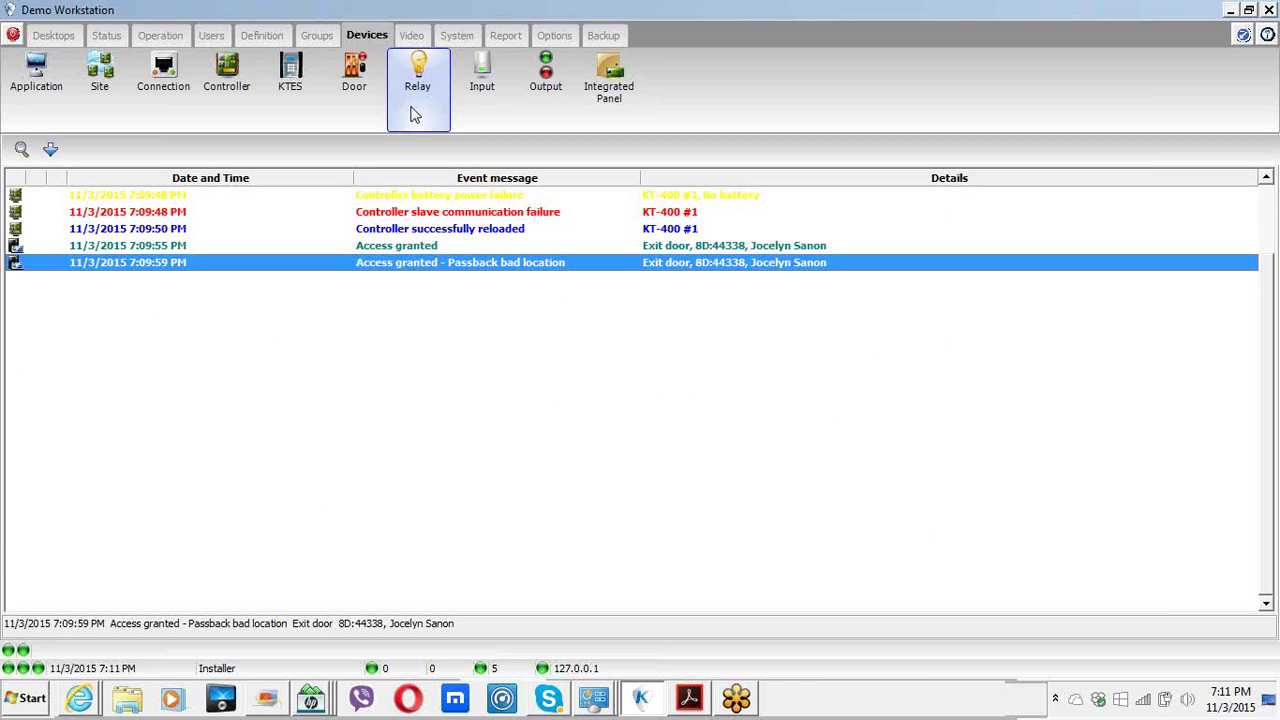
pyautogui.click(210, 36)
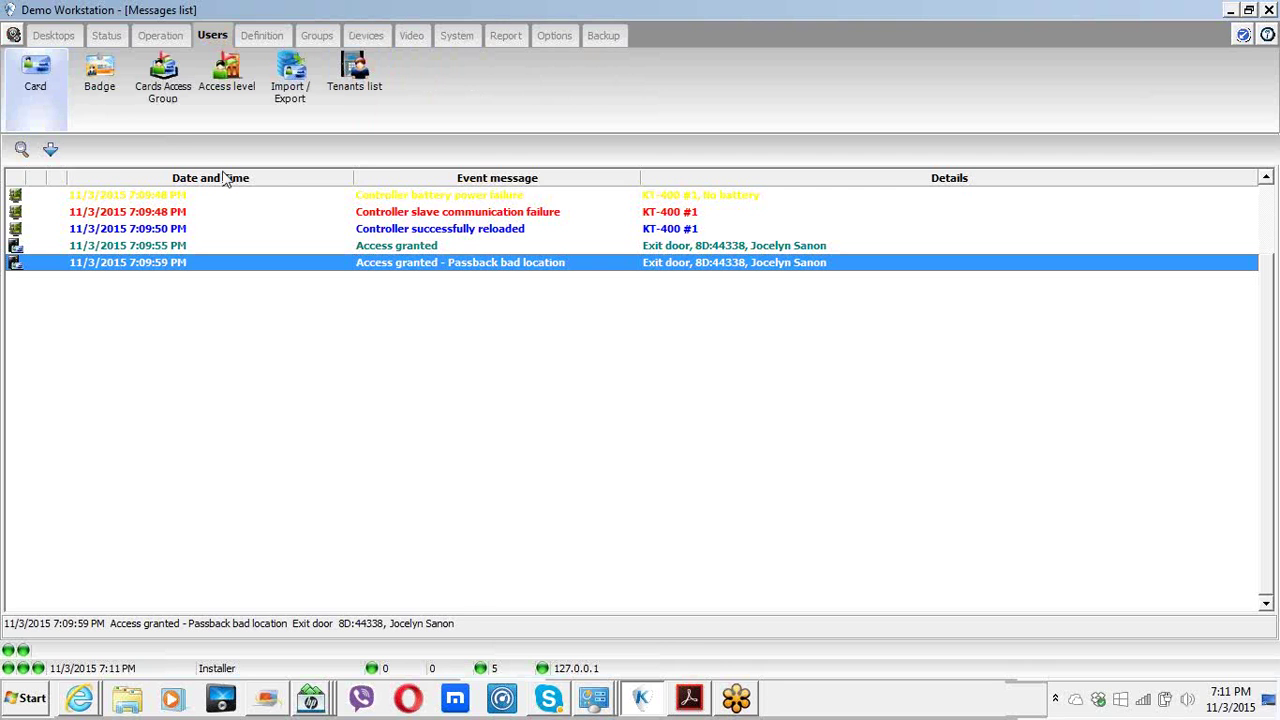
pyautogui.doubleClick(300, 262)
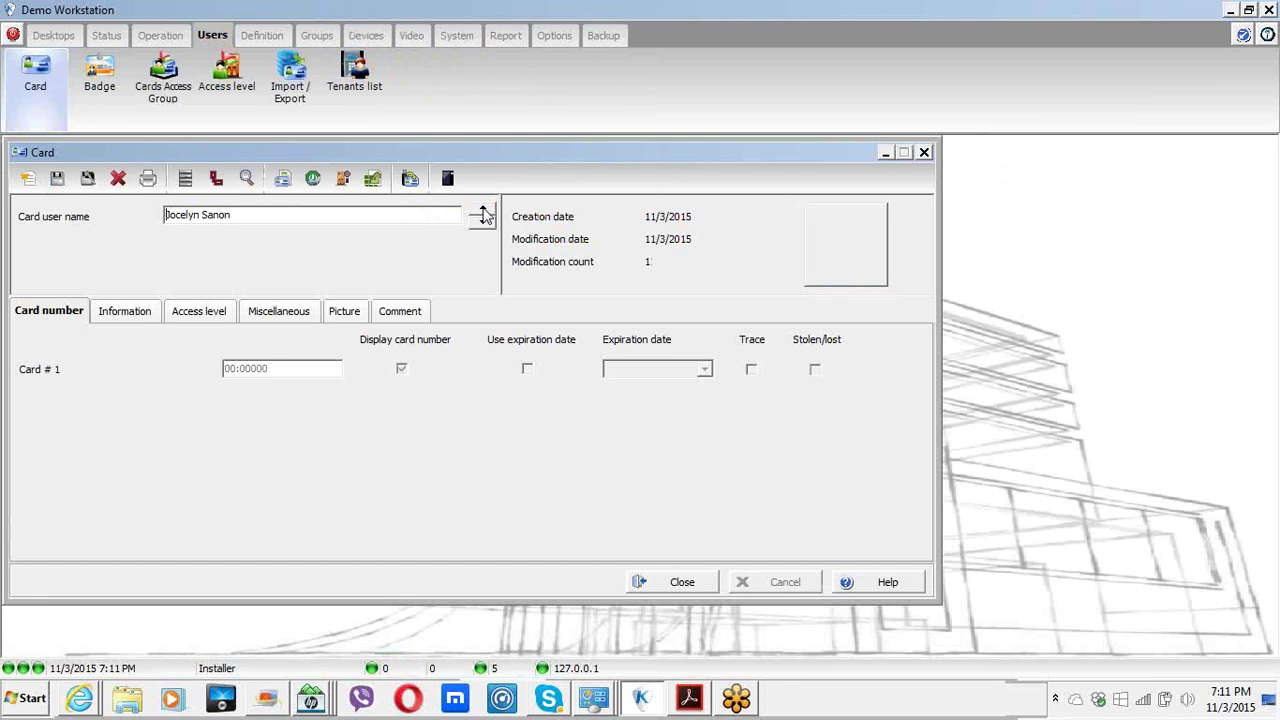
pyautogui.click(290, 316)
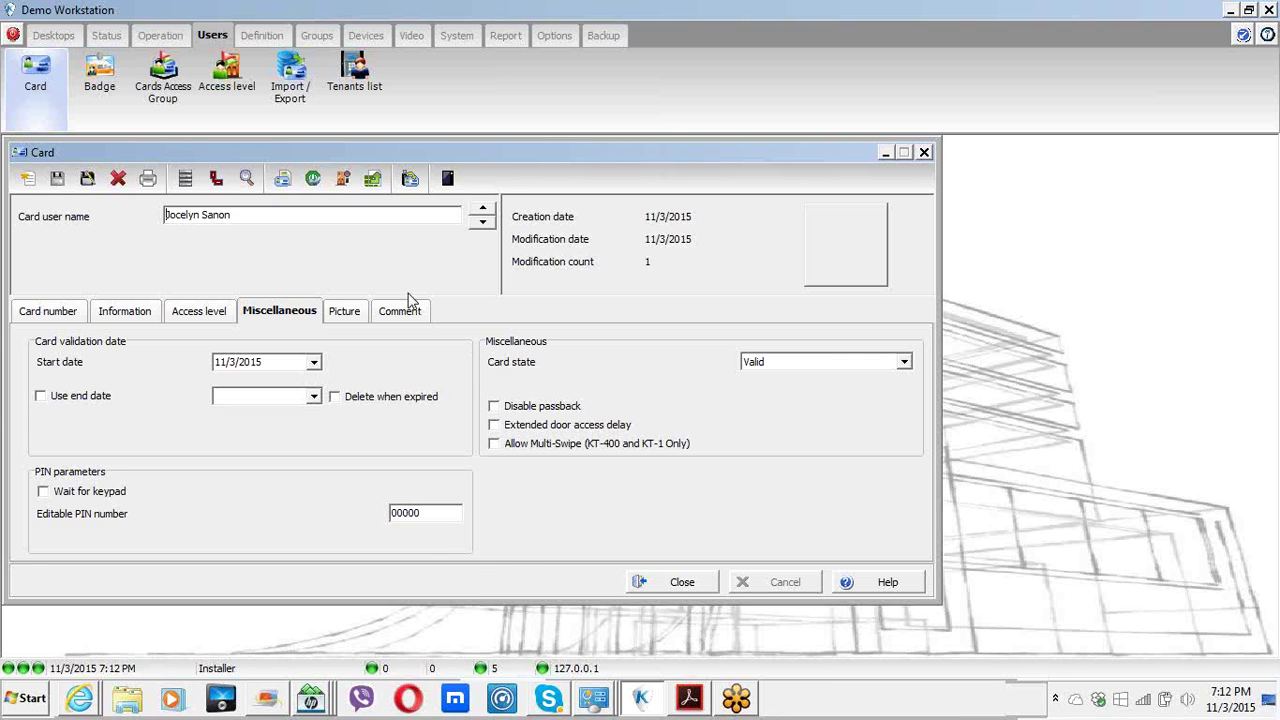
pyautogui.click(682, 586)
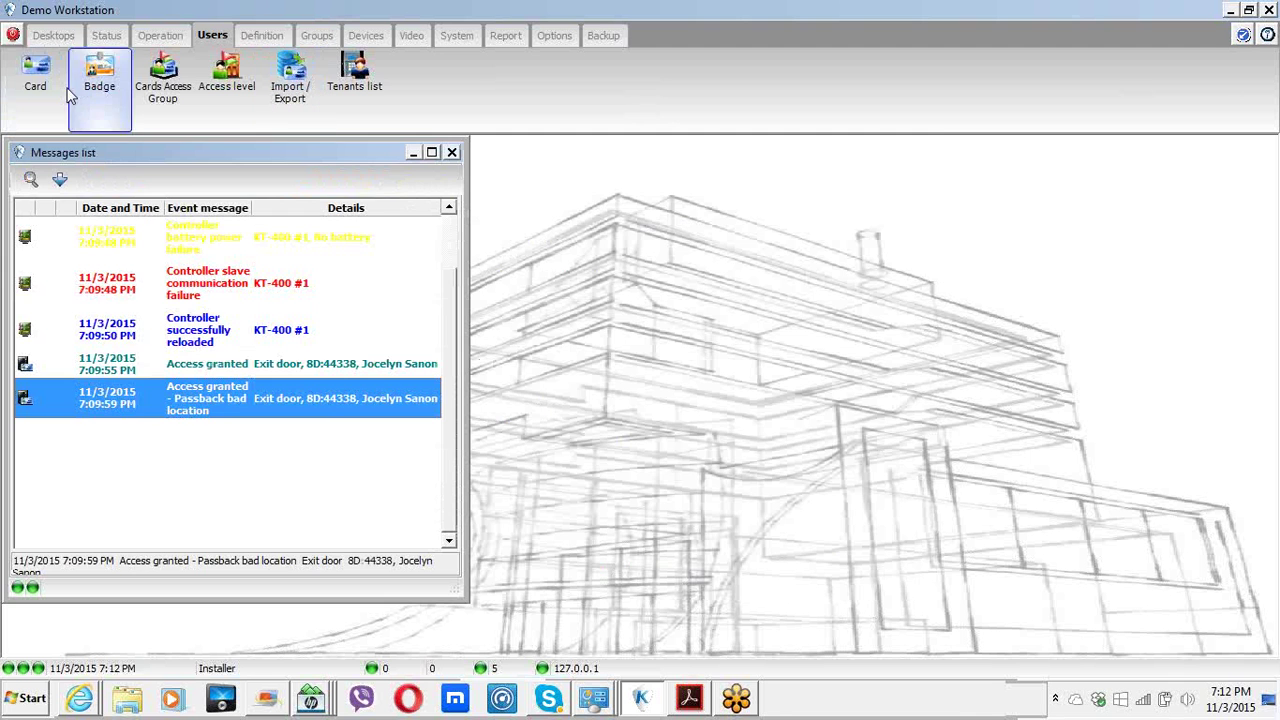
# - Reopen the card definitions, search for the cardholder by the start of the name, and load the matching card
pyautogui.click(36, 78)
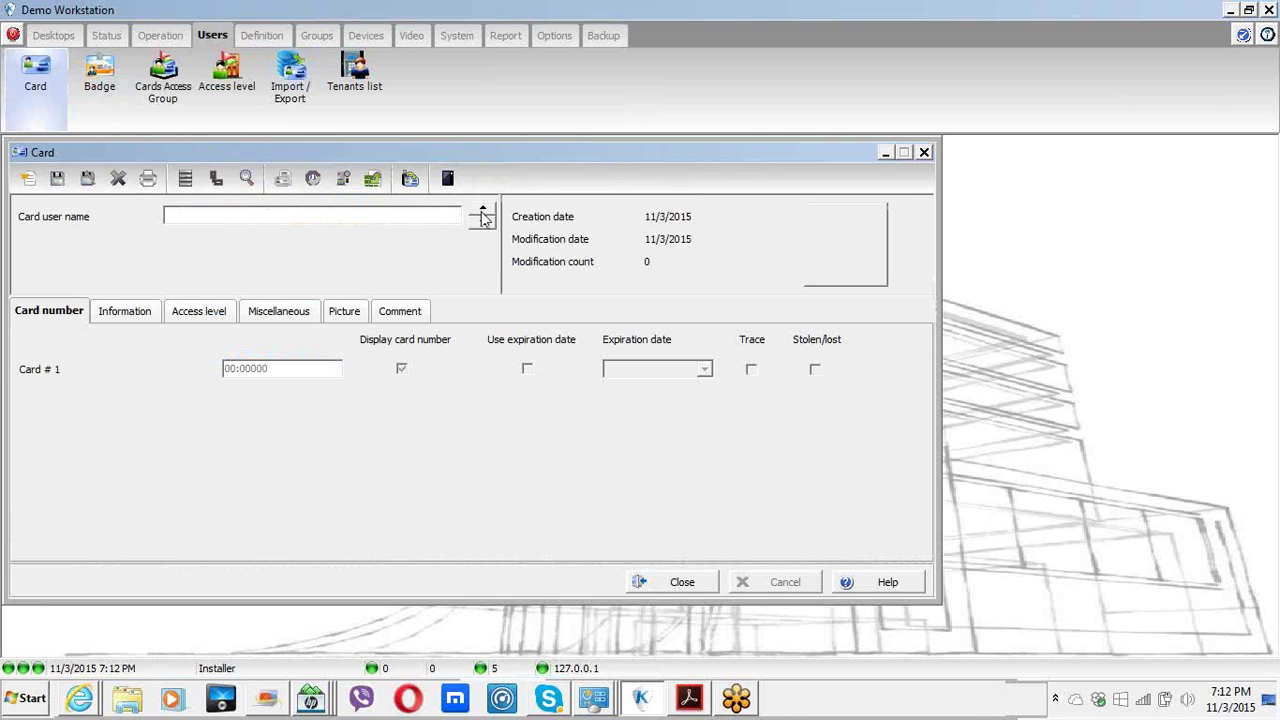
pyautogui.click(247, 179)
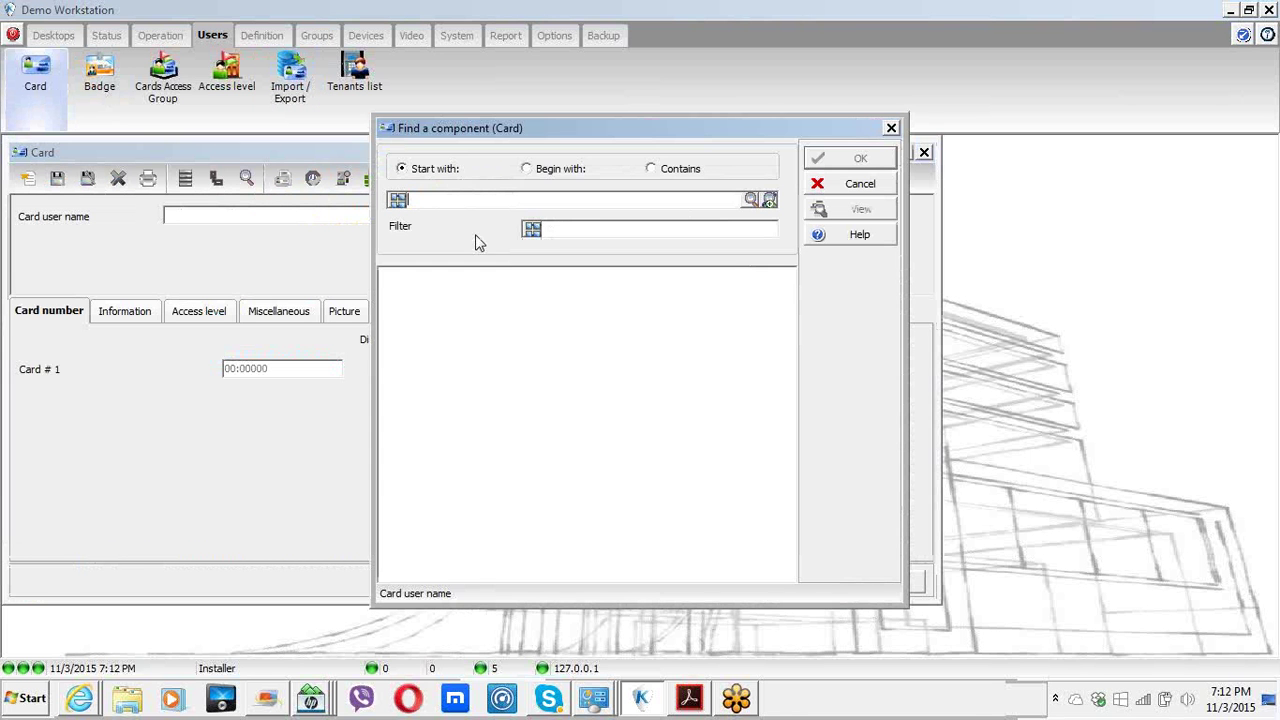
pyautogui.write('jo')
pyautogui.click(760, 206)
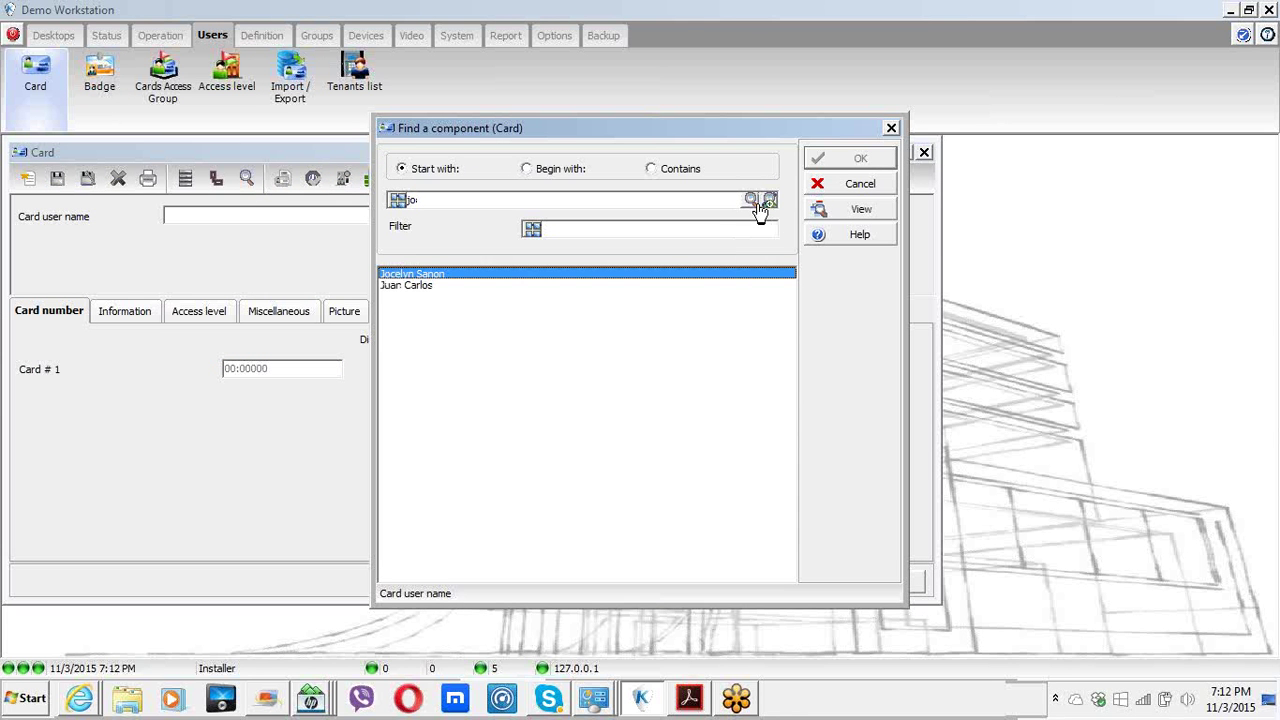
pyautogui.doubleClick(413, 276)
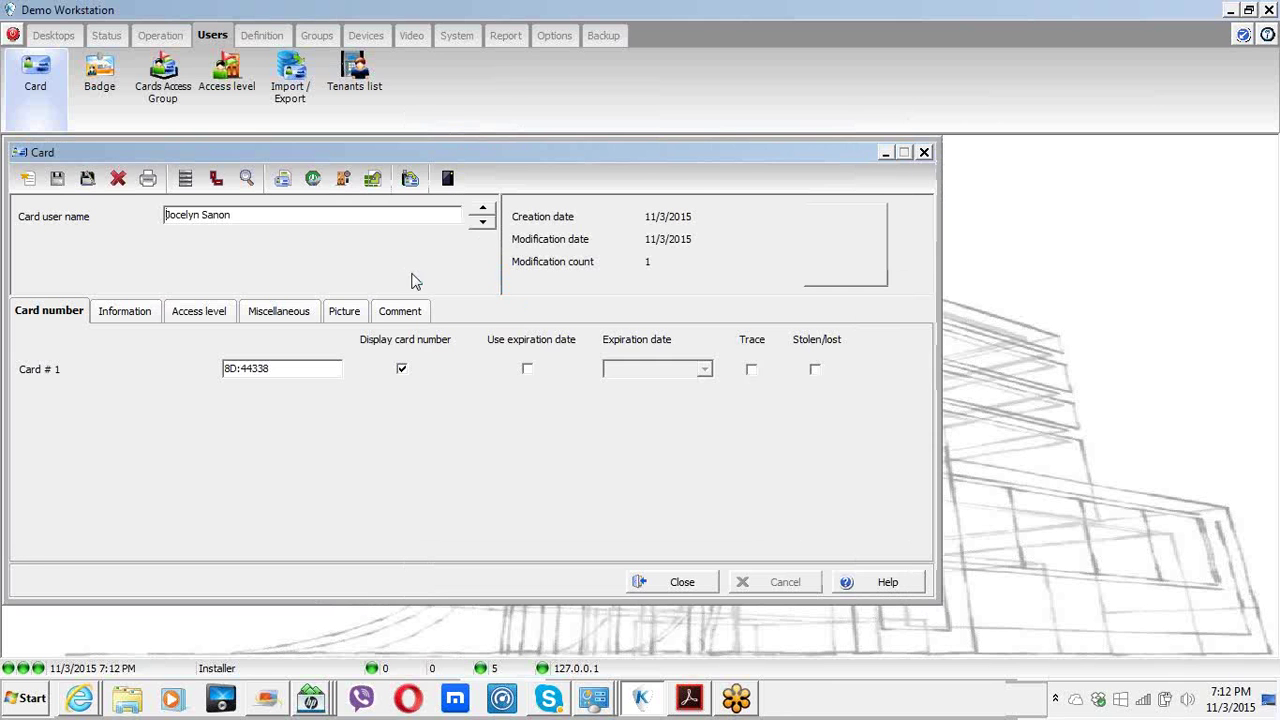
# - Enable Disable passback in the cardholder's miscellaneous card settings and save the card
pyautogui.click(279, 312)
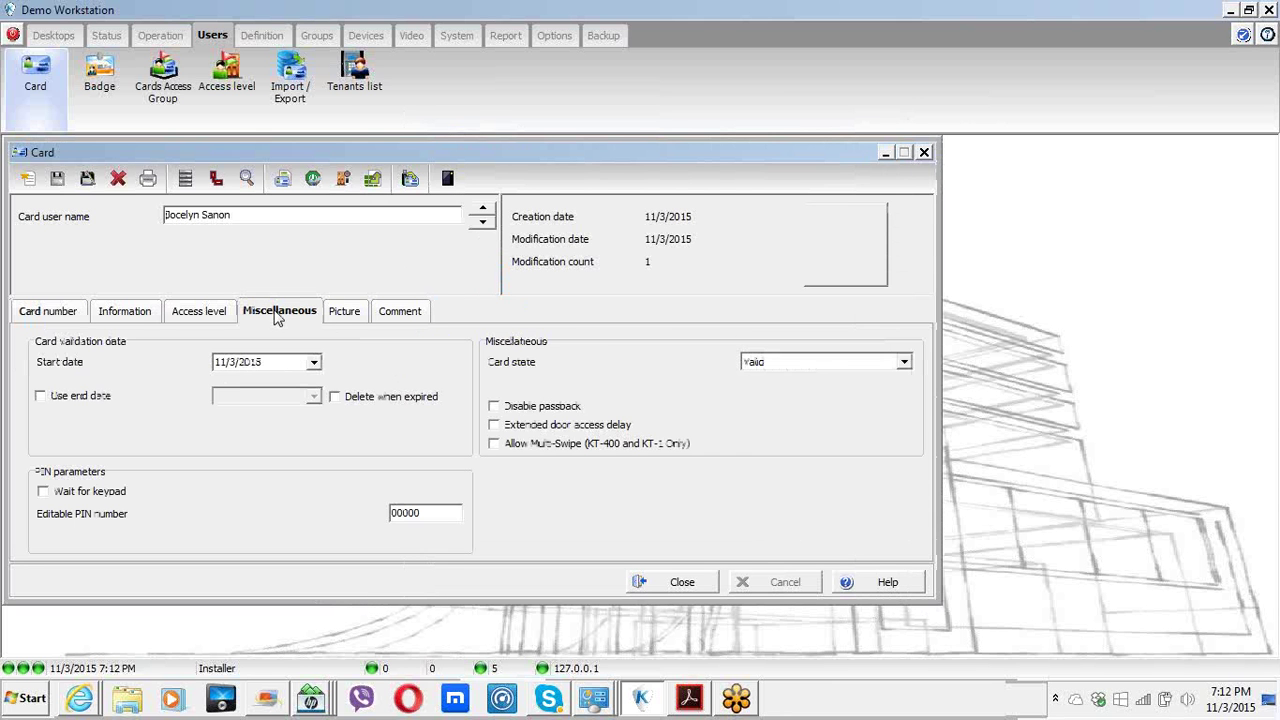
pyautogui.click(495, 407)
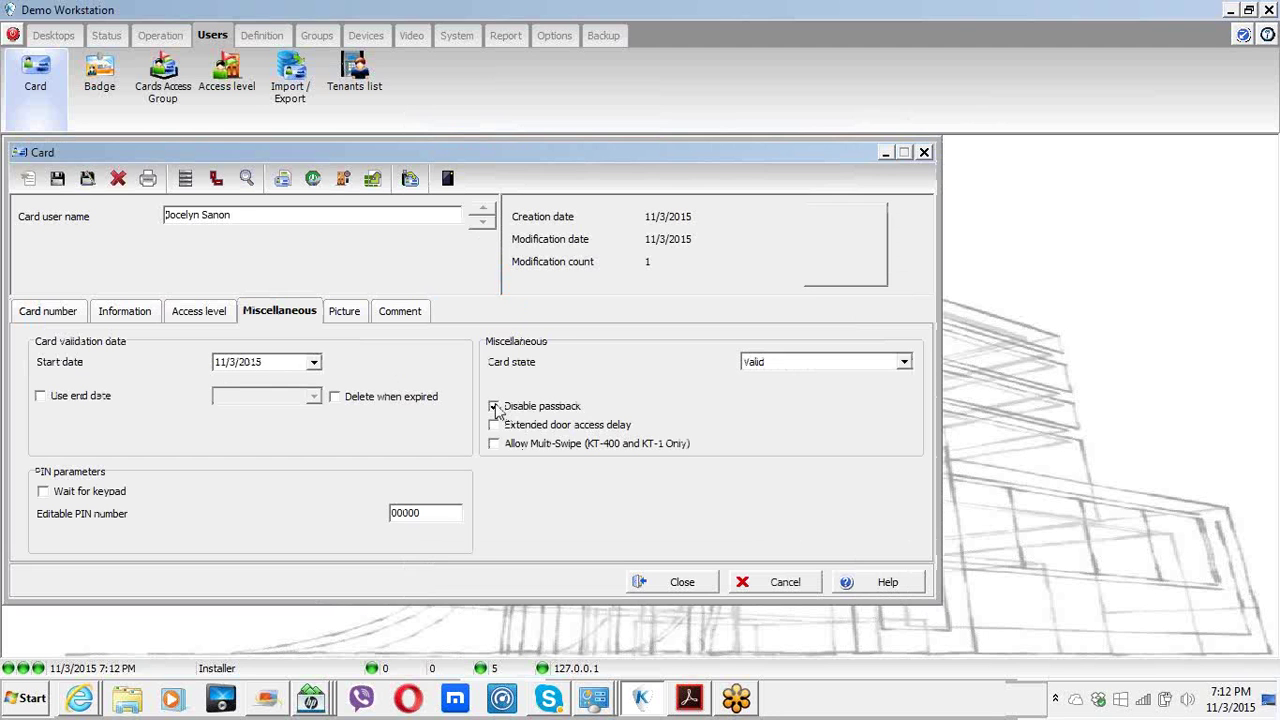
pyautogui.click(57, 178)
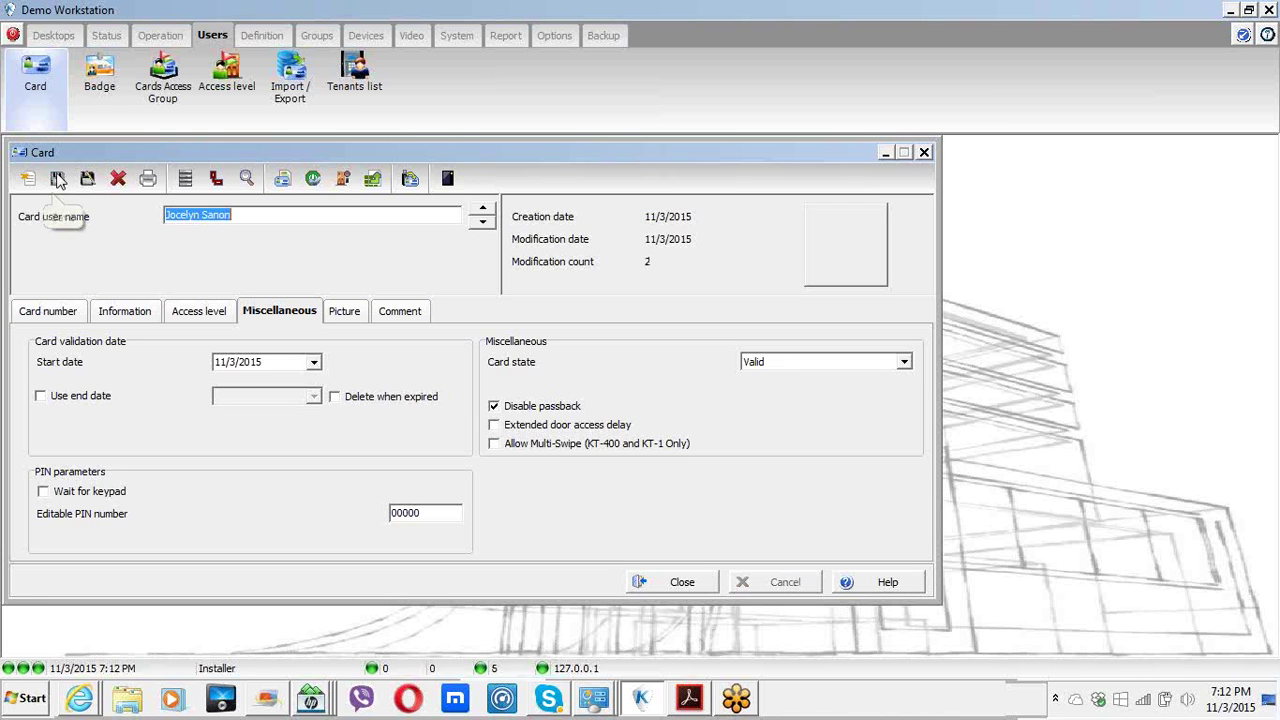